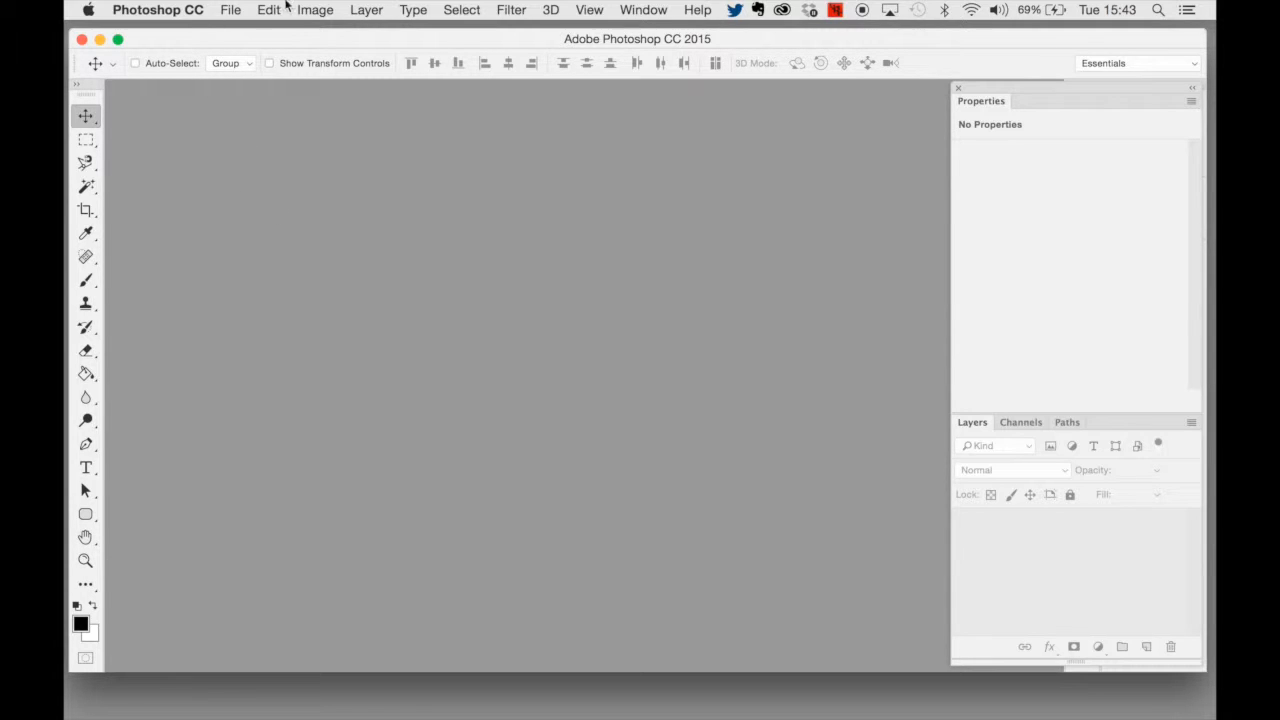
# Load Tucci-6.jpg through Tucci-9.jpg from the Desktop's Tucci folder into one document as a stack of layers.
pyautogui.click(233, 9)
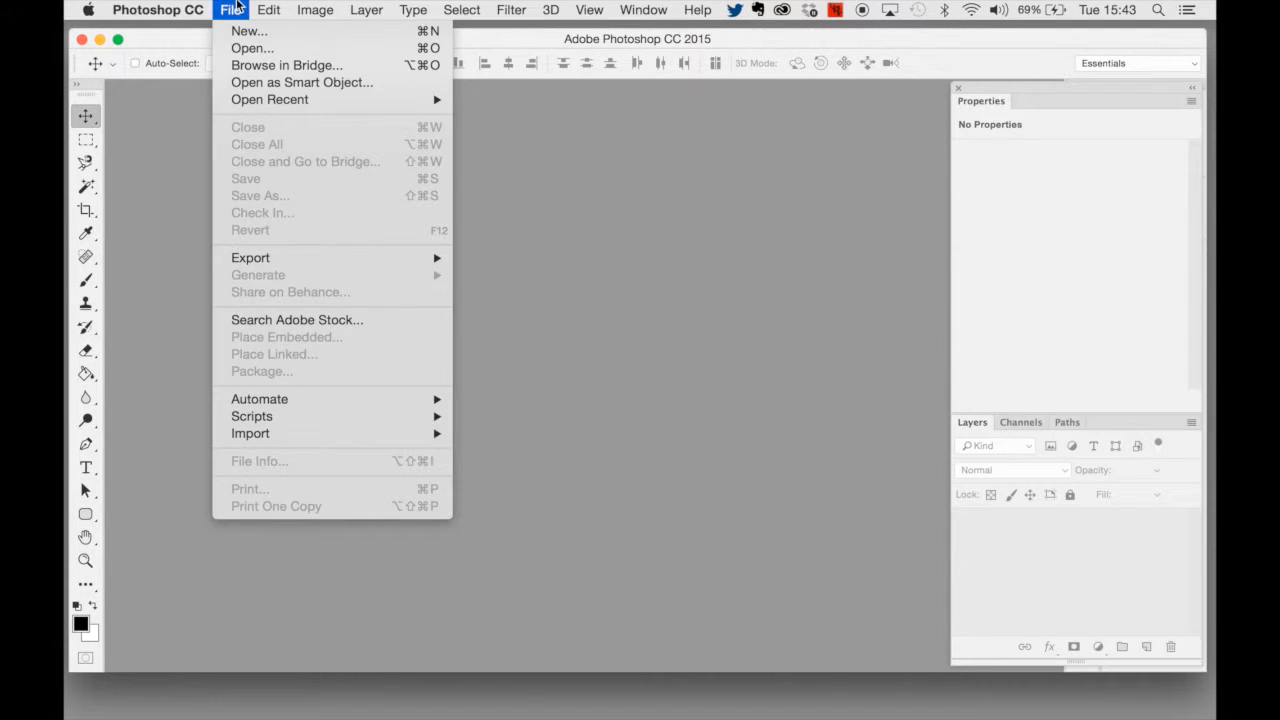
pyautogui.moveTo(284, 424)
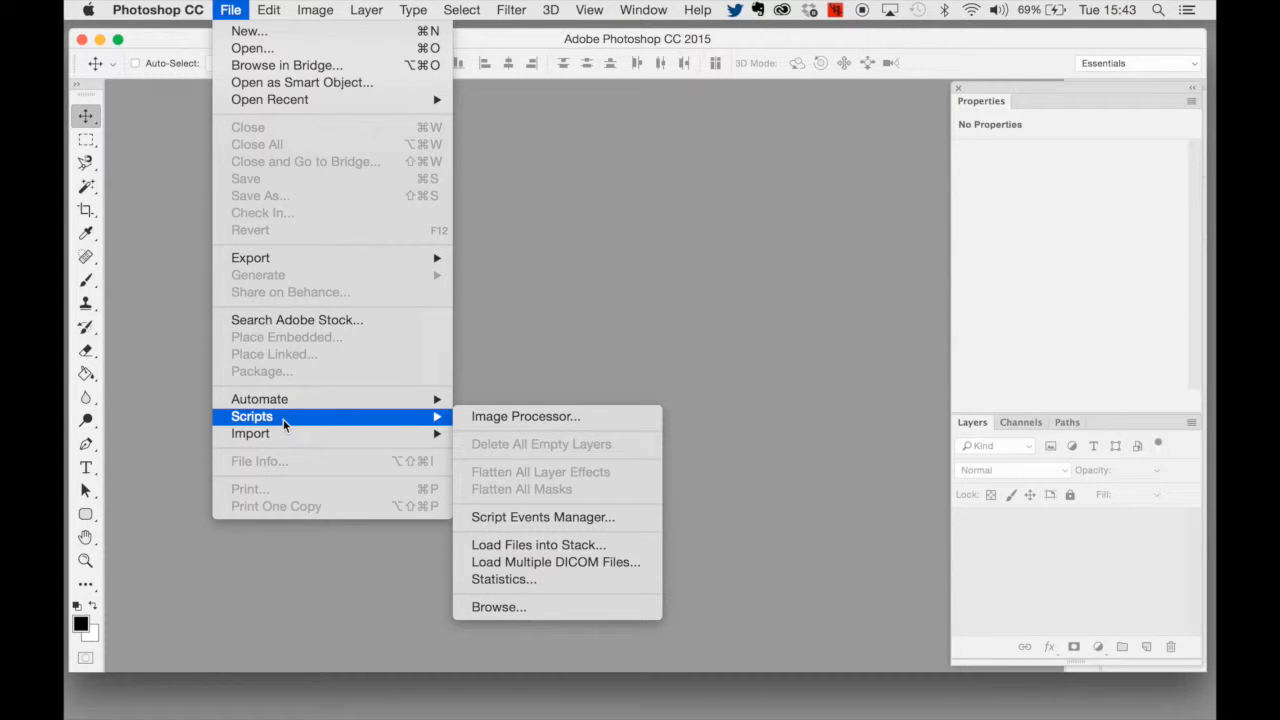
pyautogui.click(622, 545)
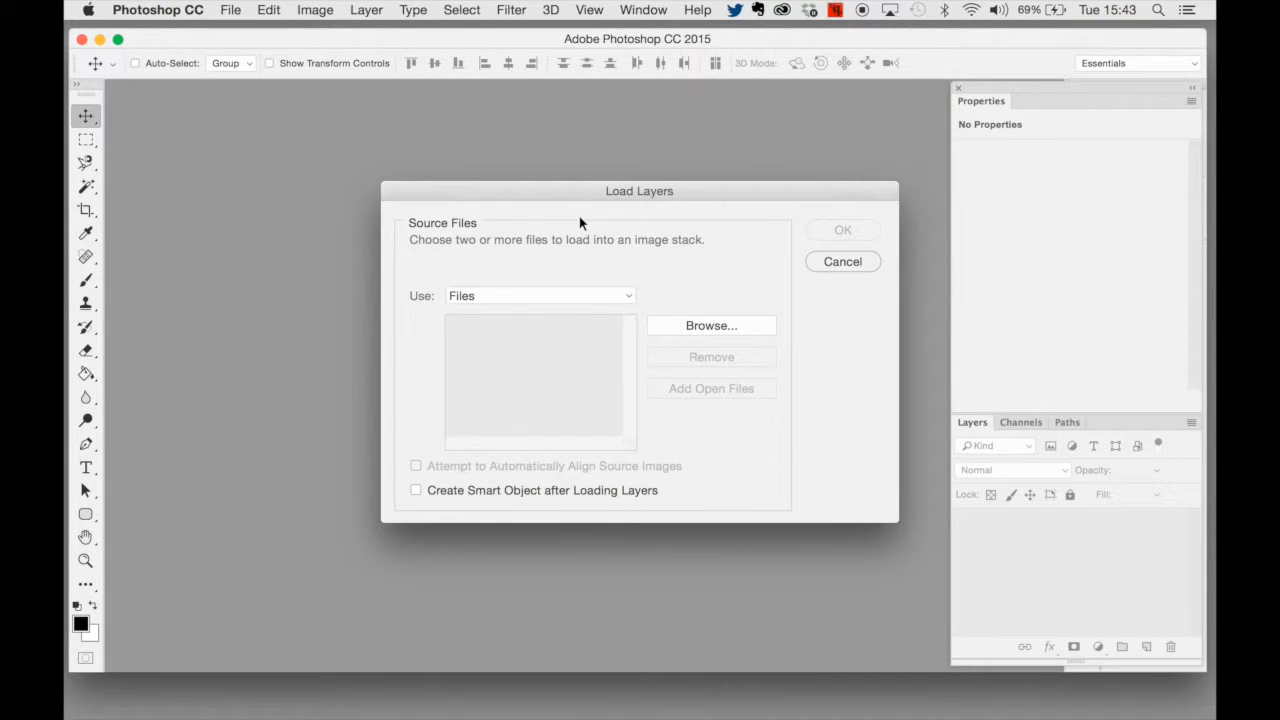
pyautogui.click(700, 326)
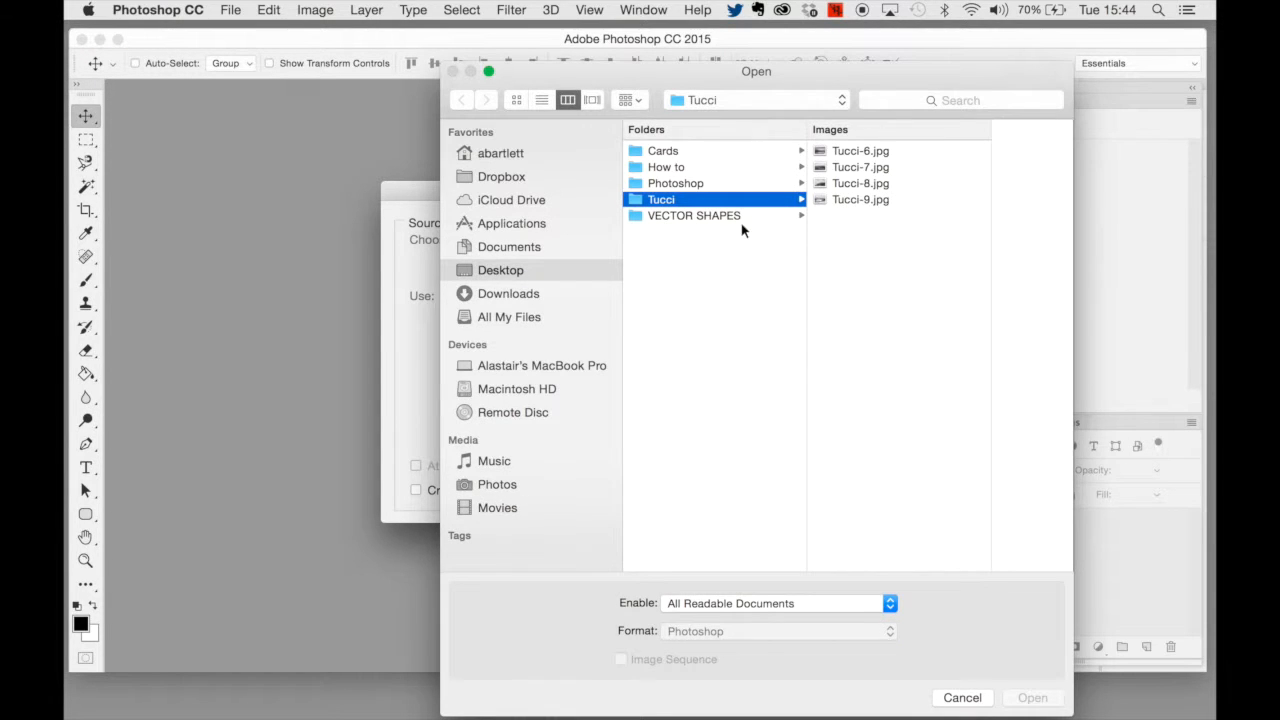
pyautogui.click(874, 153)
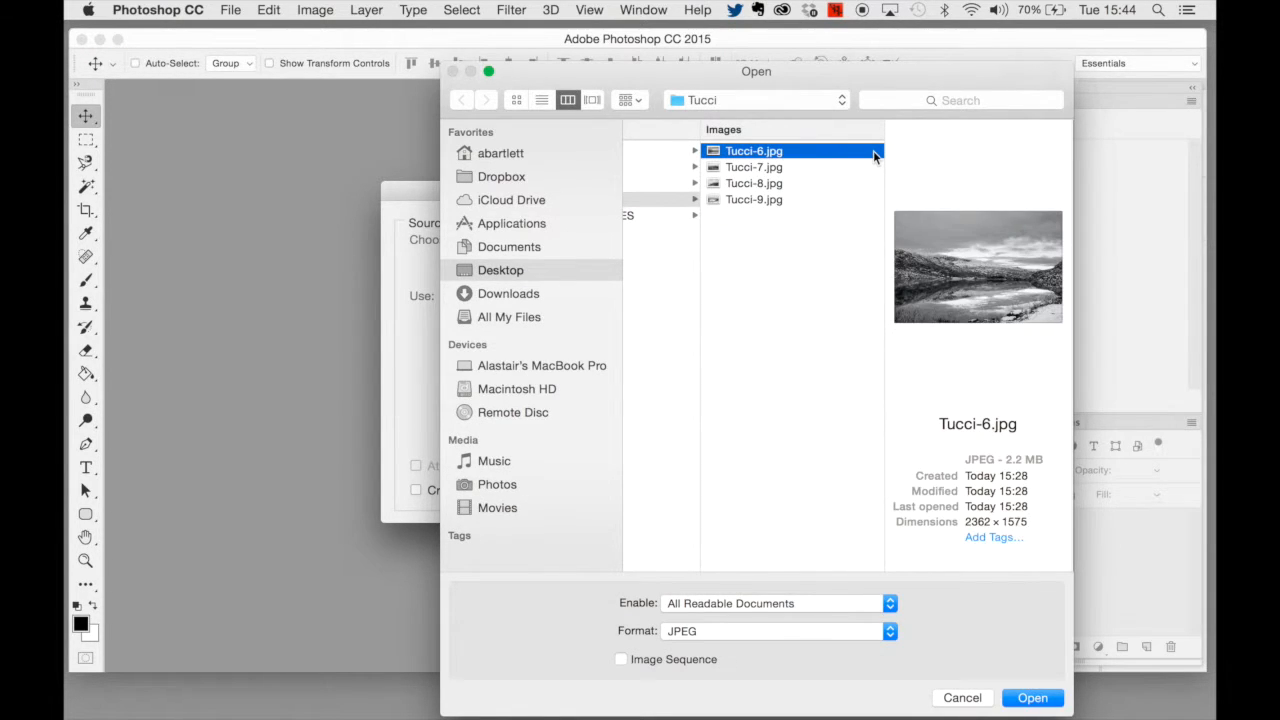
pyautogui.keyDown('shift'); pyautogui.click(809, 207); pyautogui.keyUp('shift')
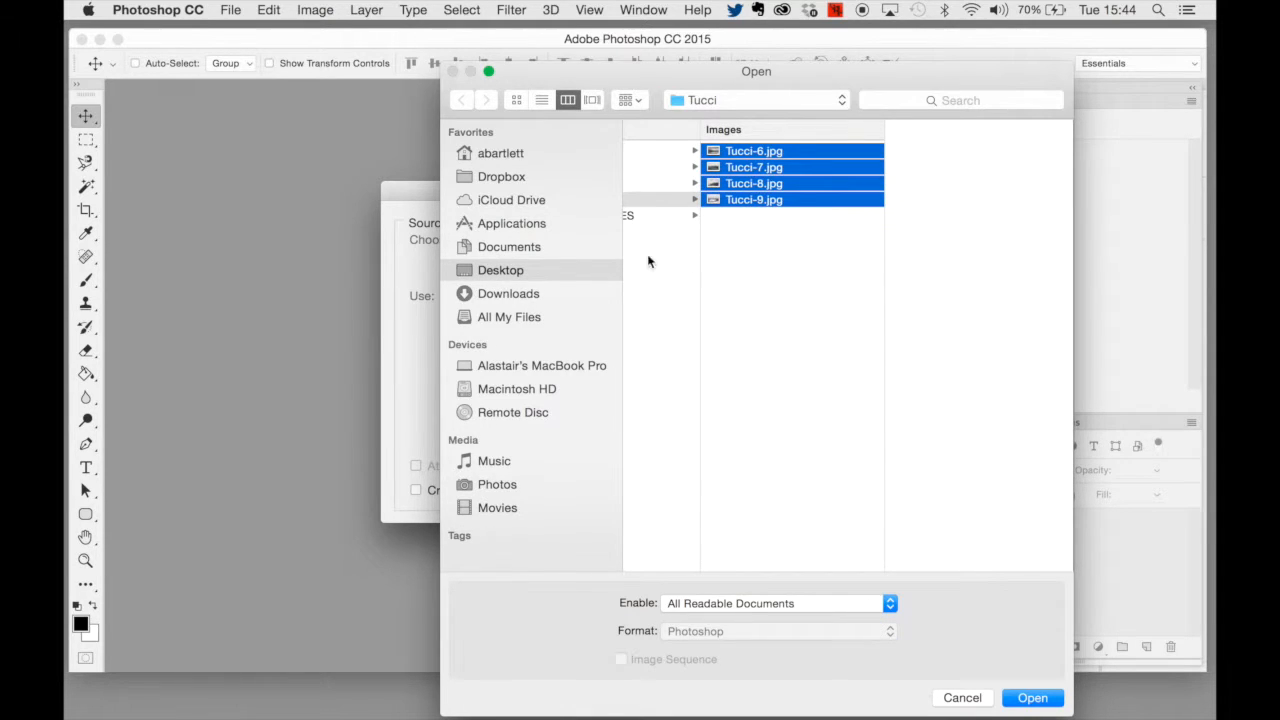
pyautogui.click(1027, 695)
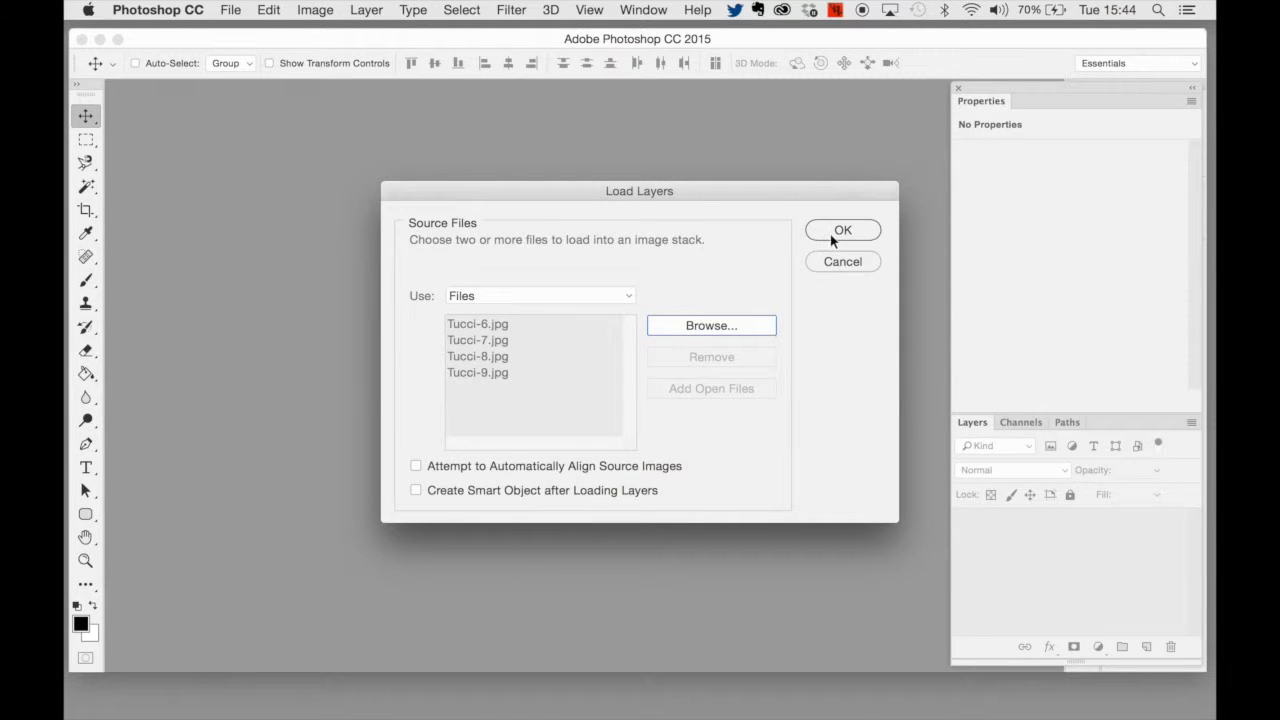
pyautogui.click(858, 226)
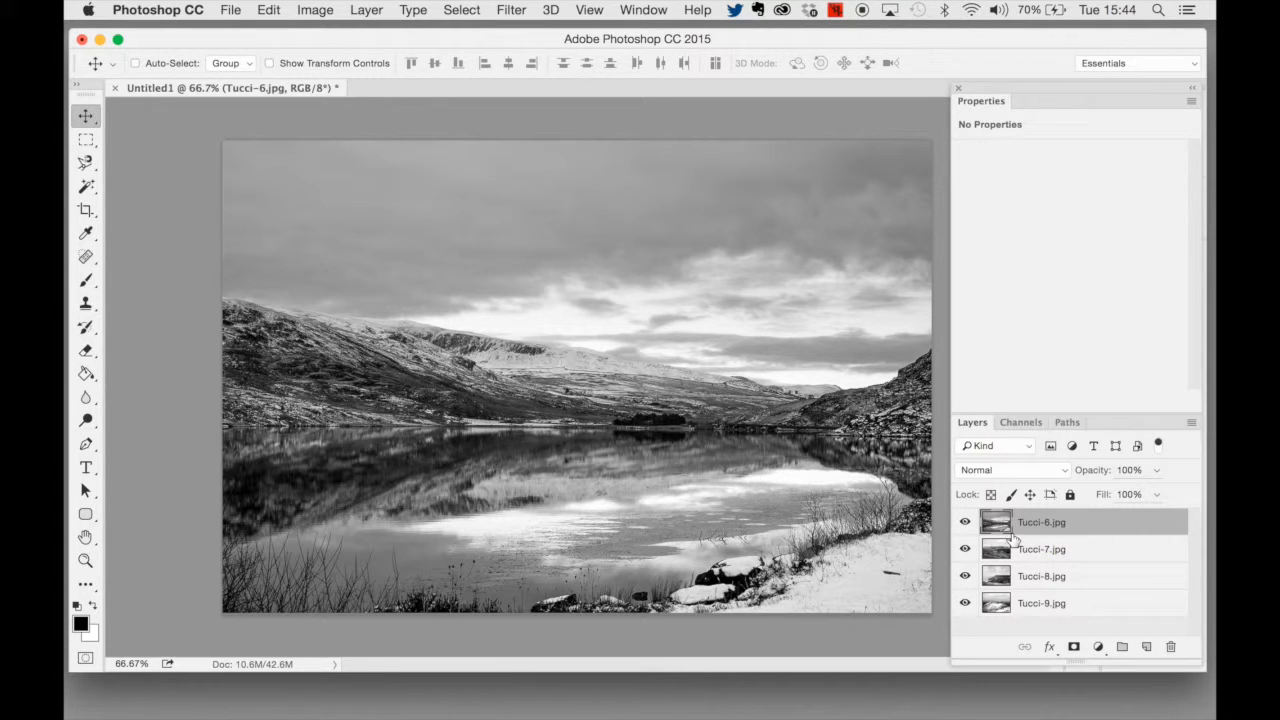
# Move the Tucci-8.jpg layer beneath Tucci-9.jpg, to the bottom of the layer stack.
pyautogui.click(1045, 603)
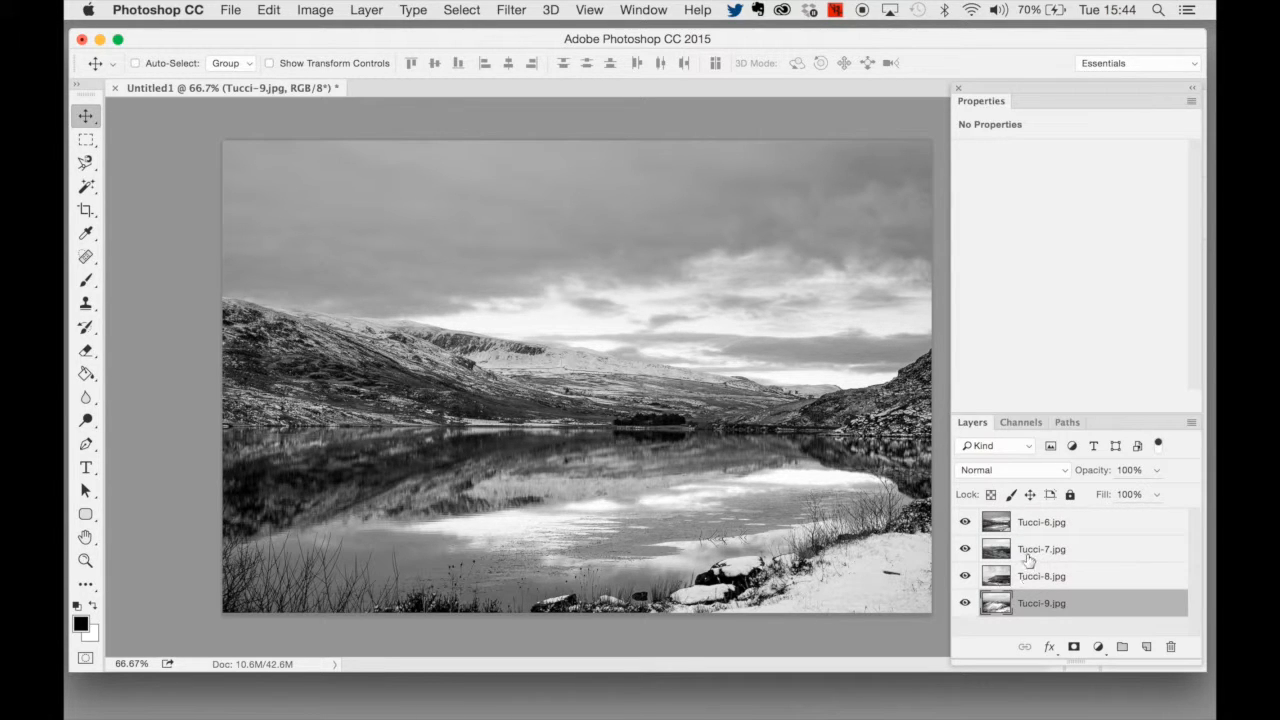
pyautogui.moveTo(1033, 572); pyautogui.dragTo(1057, 612)
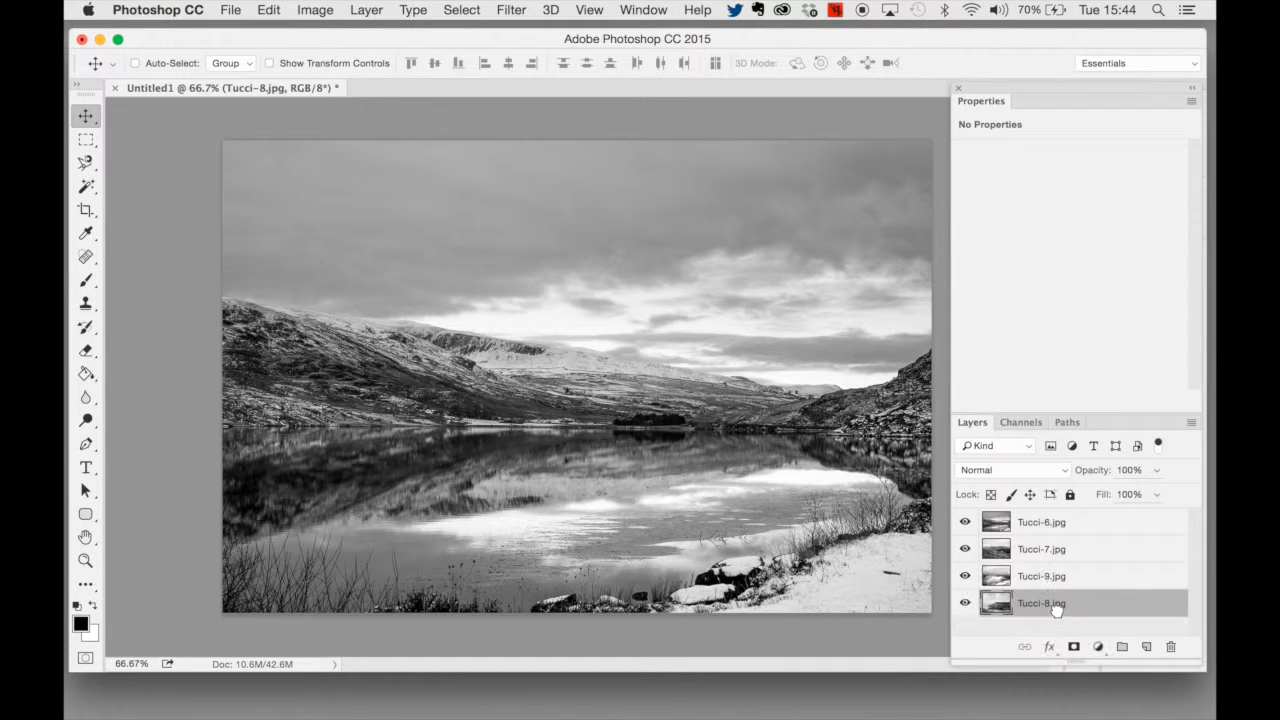
# View the Tucci-8.jpg photo by hiding the three layers above it, and show those layers again.
pyautogui.click(965, 521)
pyautogui.click(965, 548)
pyautogui.click(965, 576)
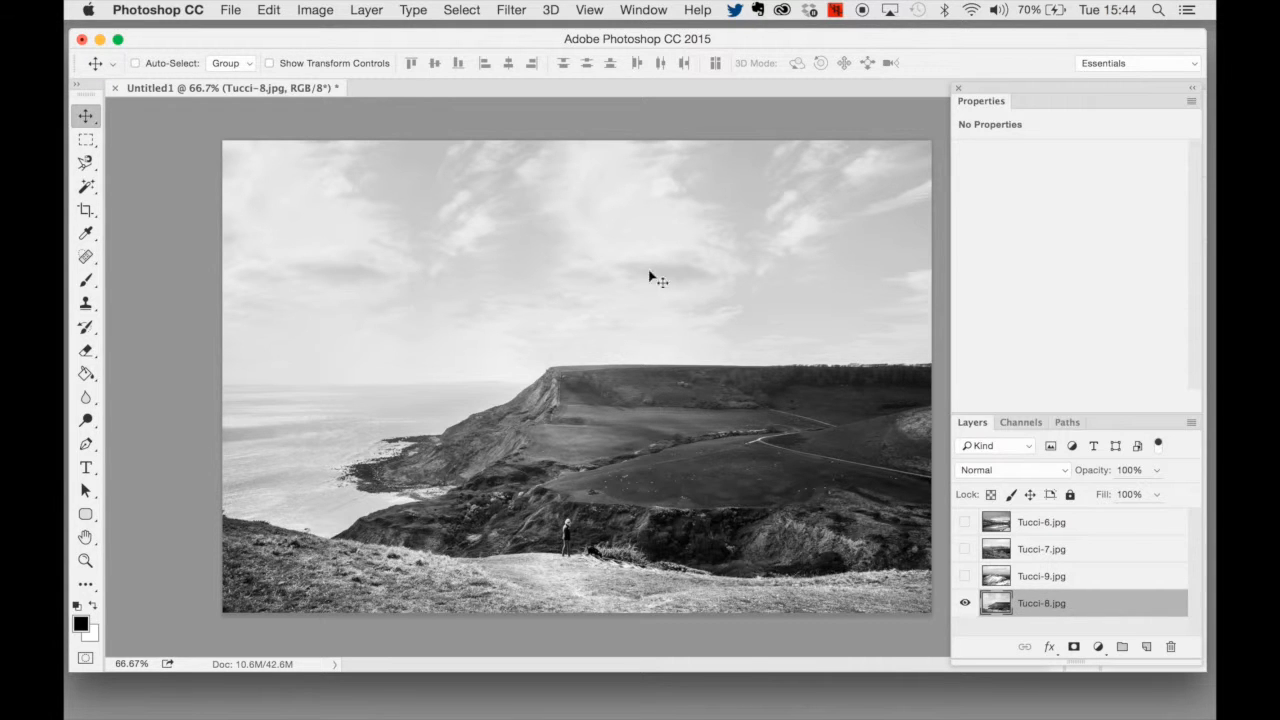
pyautogui.click(966, 524)
pyautogui.click(966, 550)
pyautogui.click(966, 576)
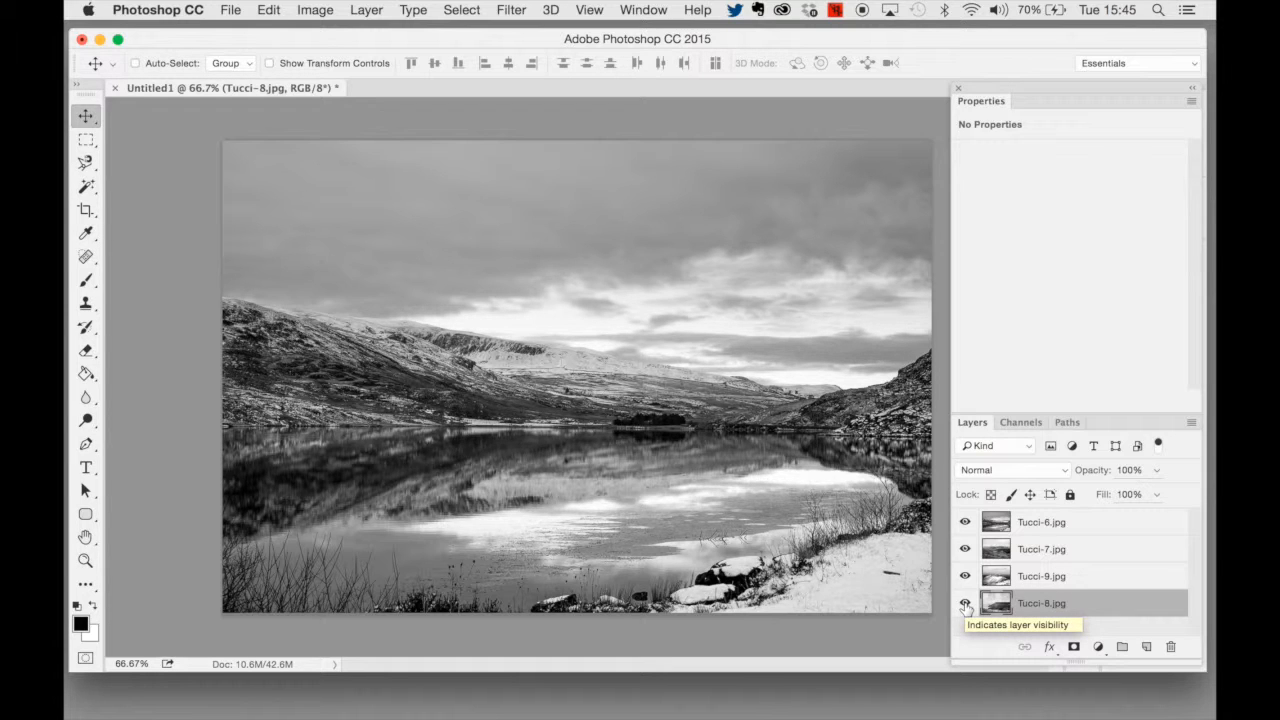
# Isolate Tucci-9.jpg and Tucci-8.jpg one at a time to view each photo, restoring all layers after each.
pyautogui.keyDown('alt'); pyautogui.click(965, 577); pyautogui.keyUp('alt')
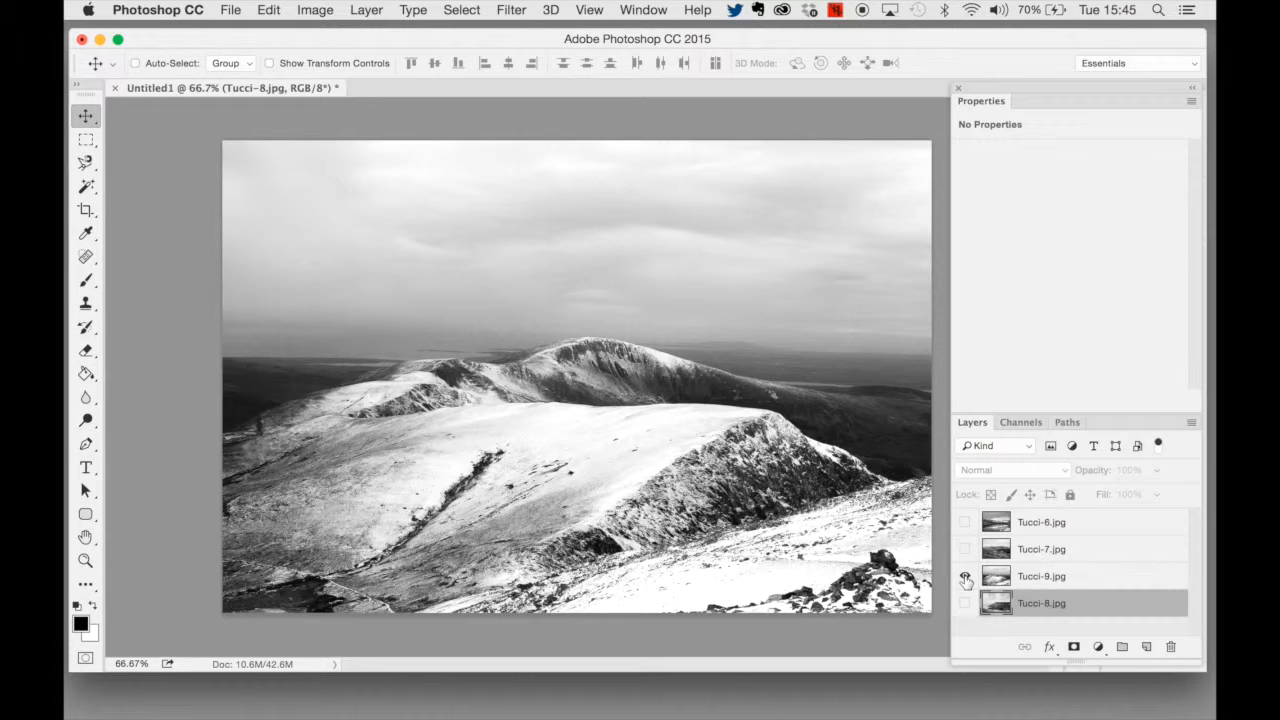
pyautogui.keyDown('alt'); pyautogui.click(965, 578); pyautogui.keyUp('alt')
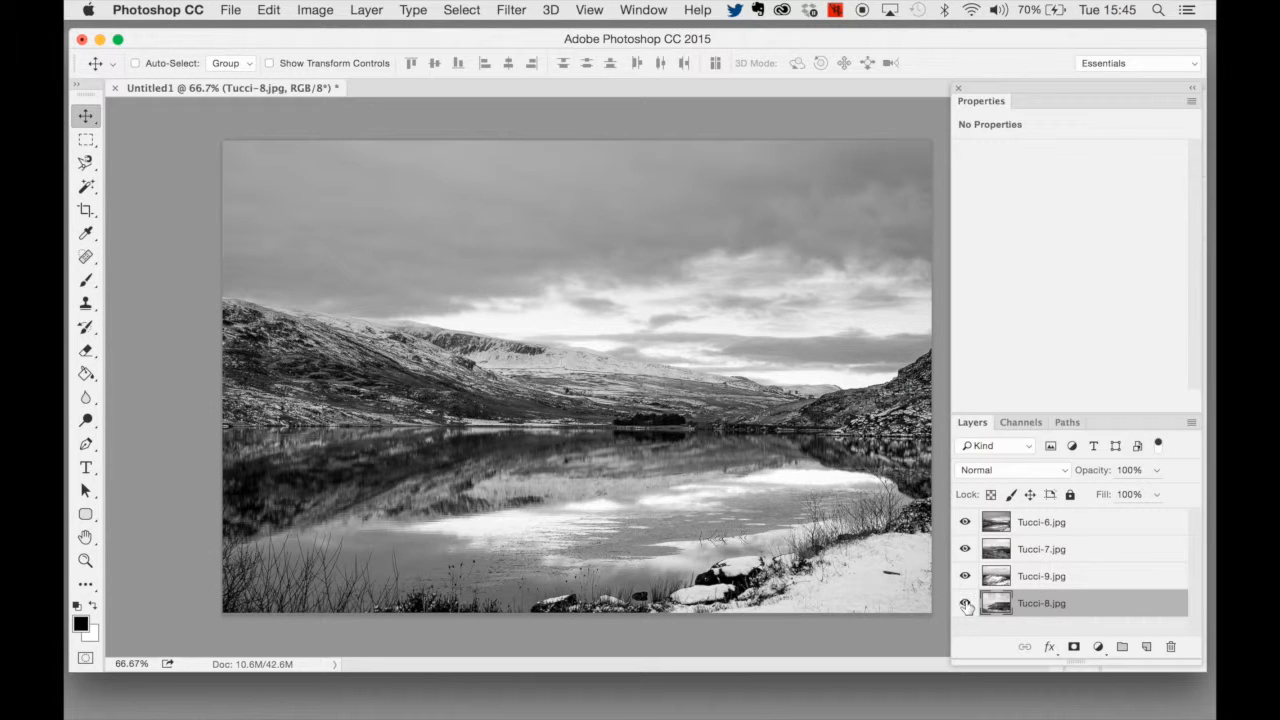
pyautogui.keyDown('alt'); pyautogui.click(965, 604); pyautogui.keyUp('alt')
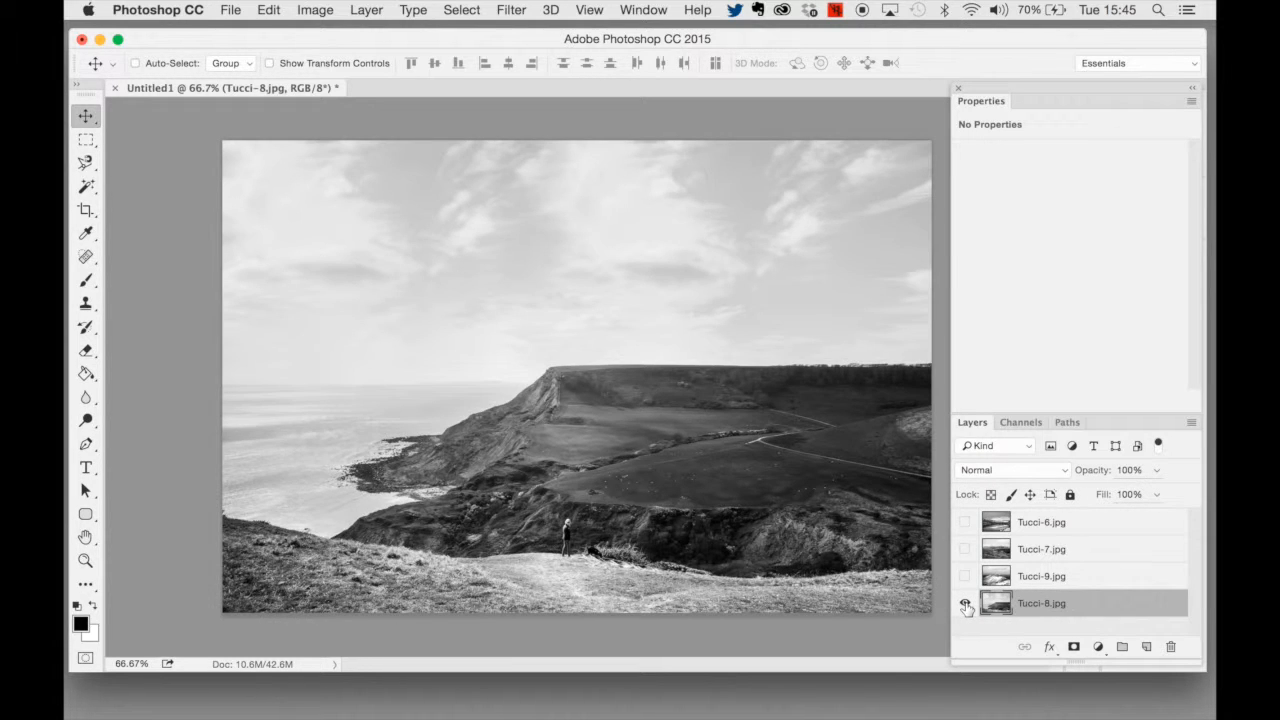
pyautogui.keyDown('alt'); pyautogui.click(965, 605); pyautogui.keyUp('alt')
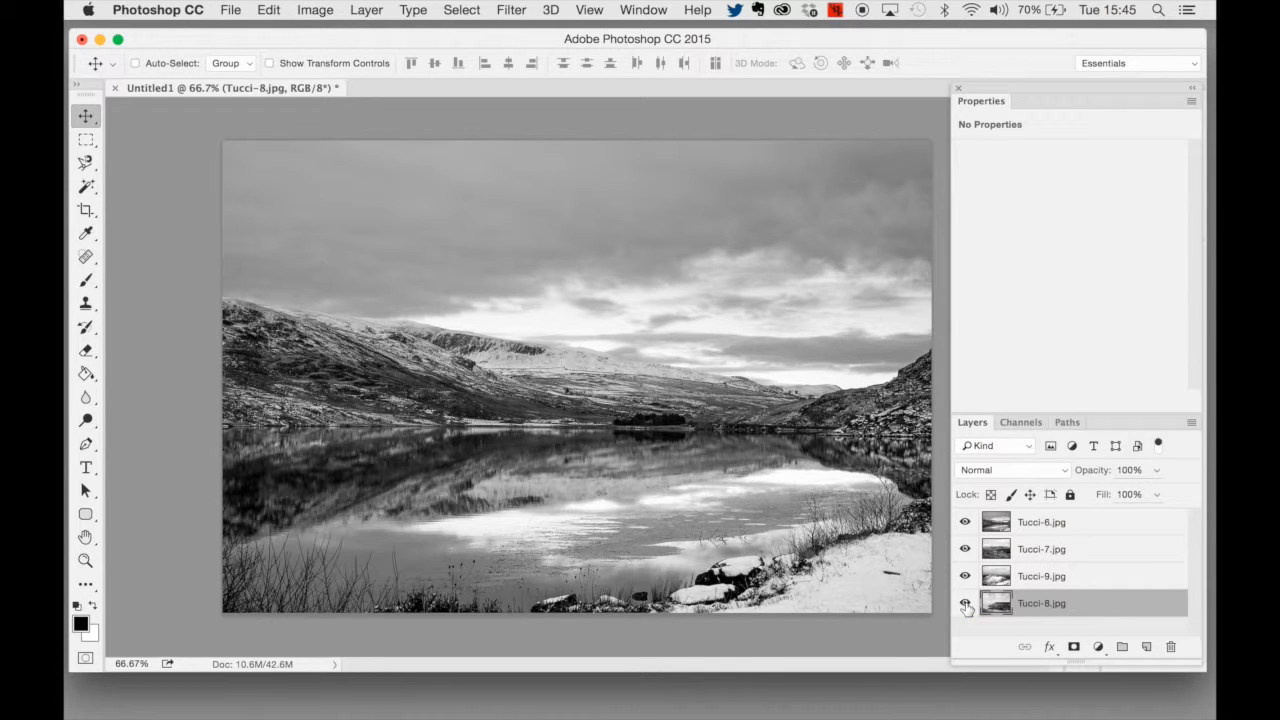
# Switch to Finder and place the 3-dimensional hollow triangle vector from the VECTOR SHAPES folder above Tucci-6.jpg, cropped to its Bounding Box.
pyautogui.moveTo(1098, 602); pyautogui.dragTo(1062, 533)
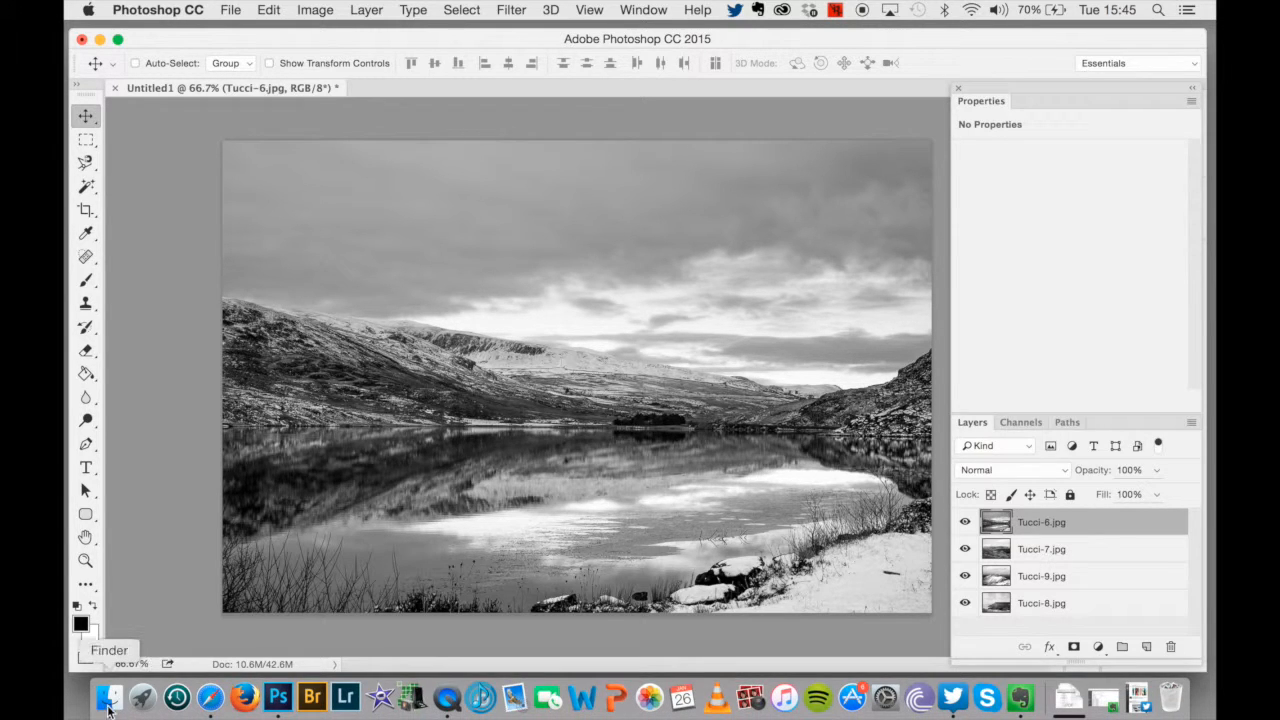
pyautogui.click(109, 697)
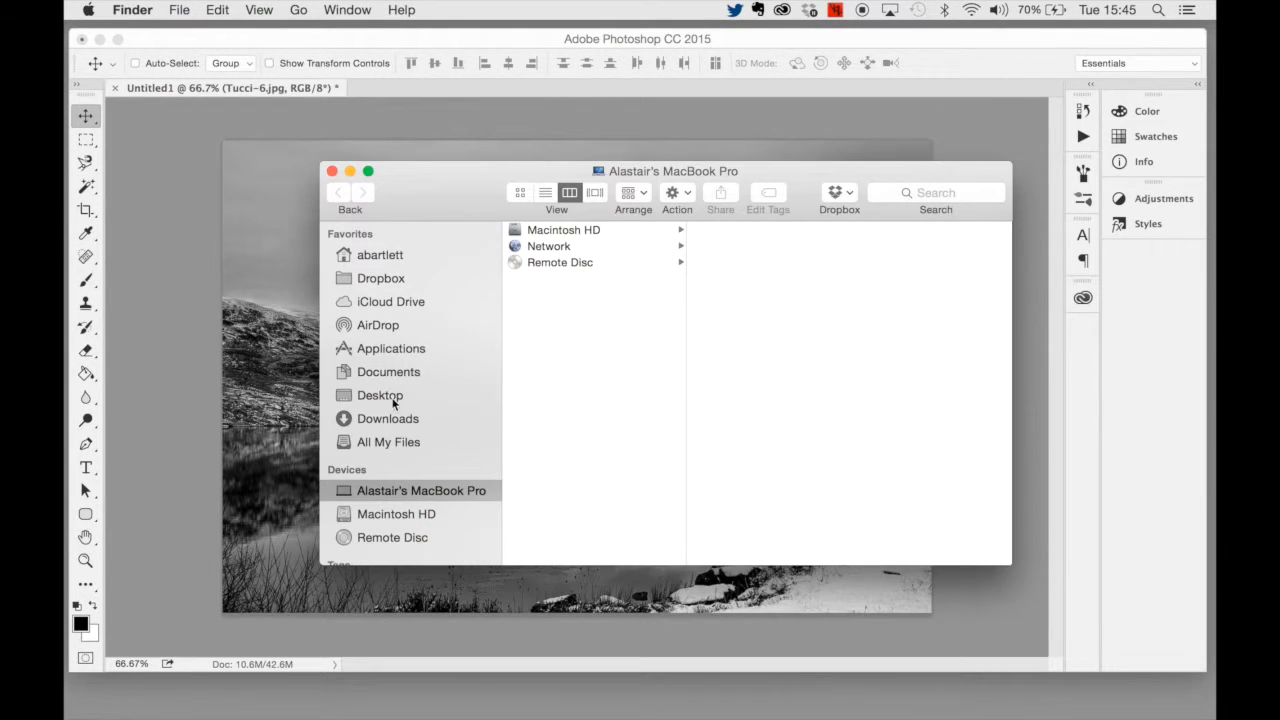
pyautogui.click(415, 401)
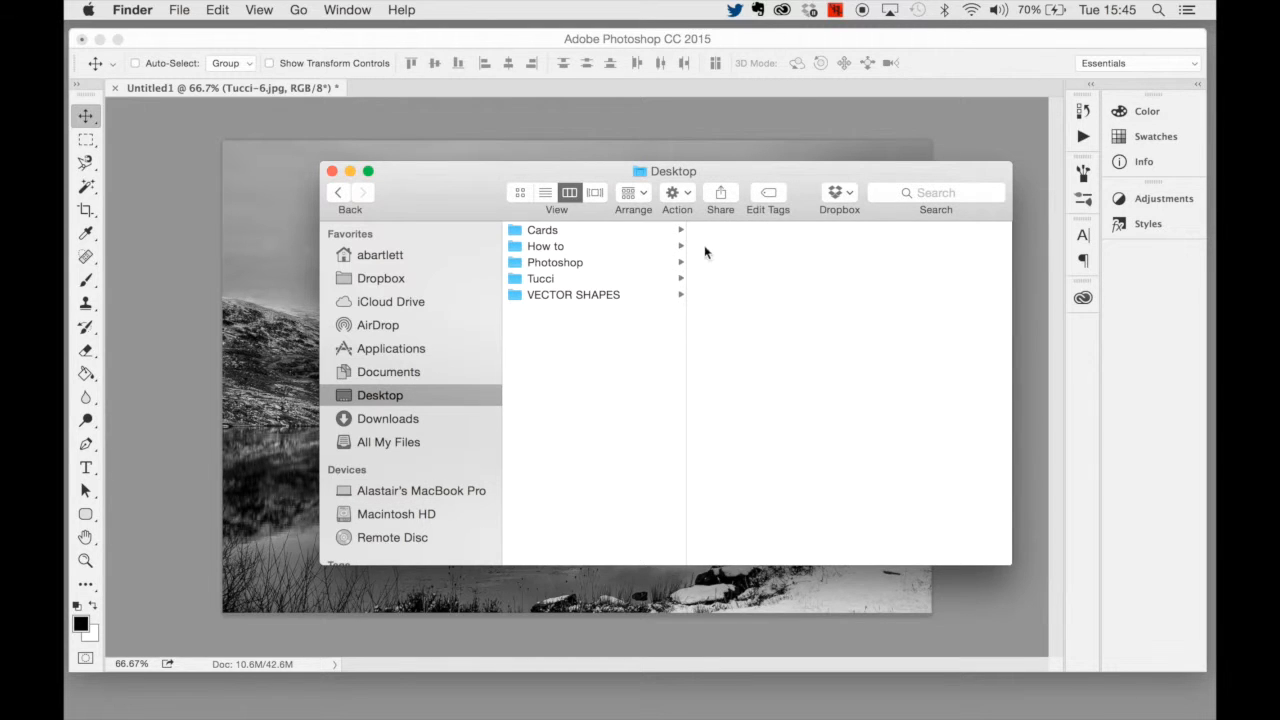
pyautogui.click(603, 296)
pyautogui.click(797, 252)
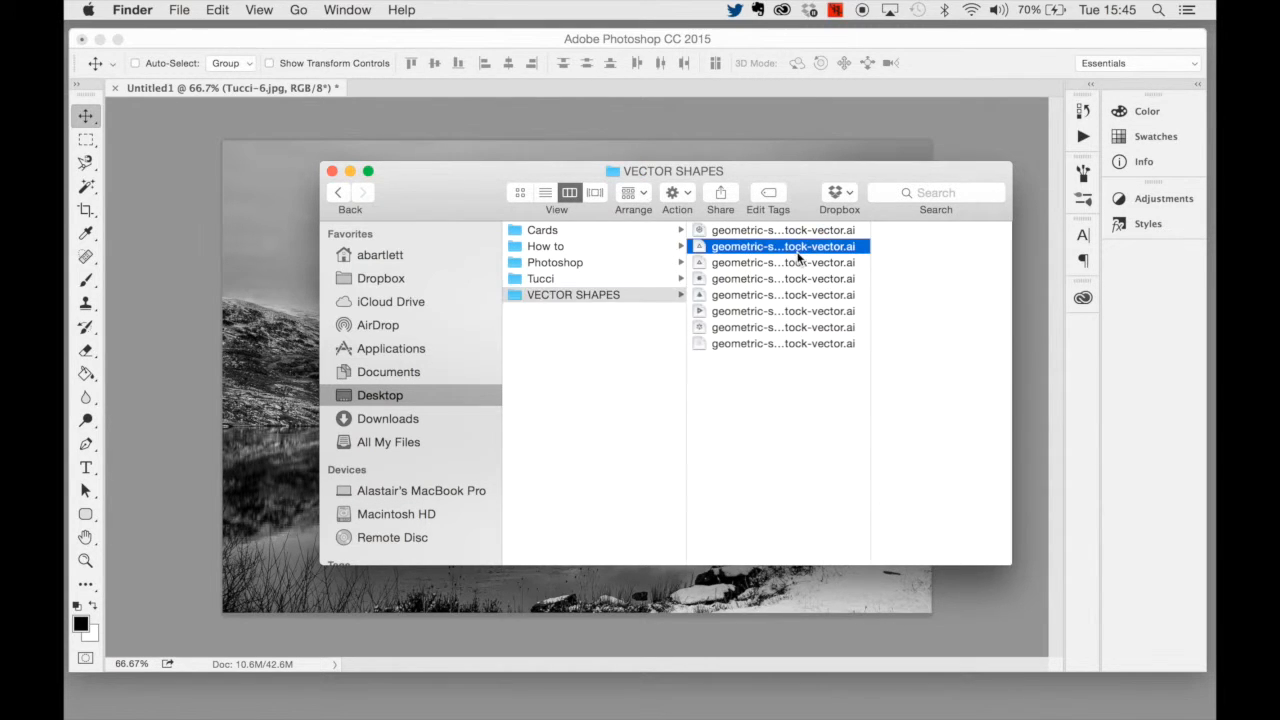
pyautogui.click(800, 259)
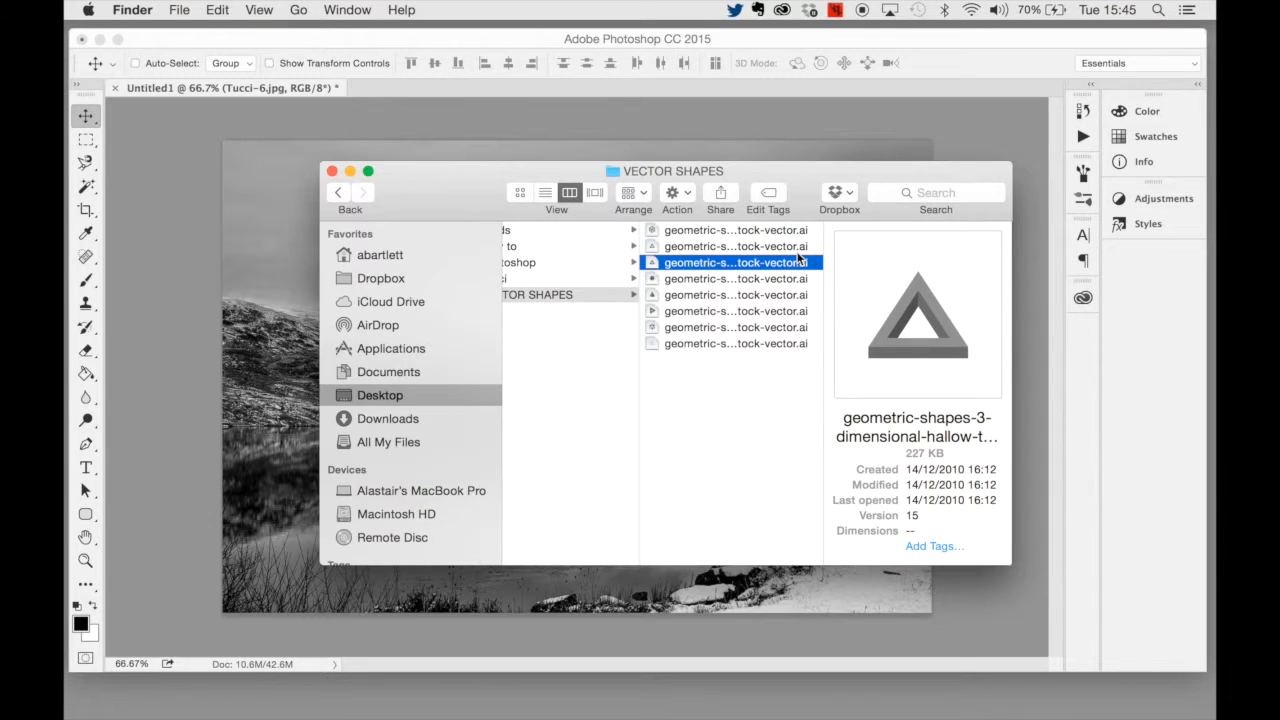
pyautogui.click(698, 266)
pyautogui.moveTo(698, 266); pyautogui.dragTo(612, 389)
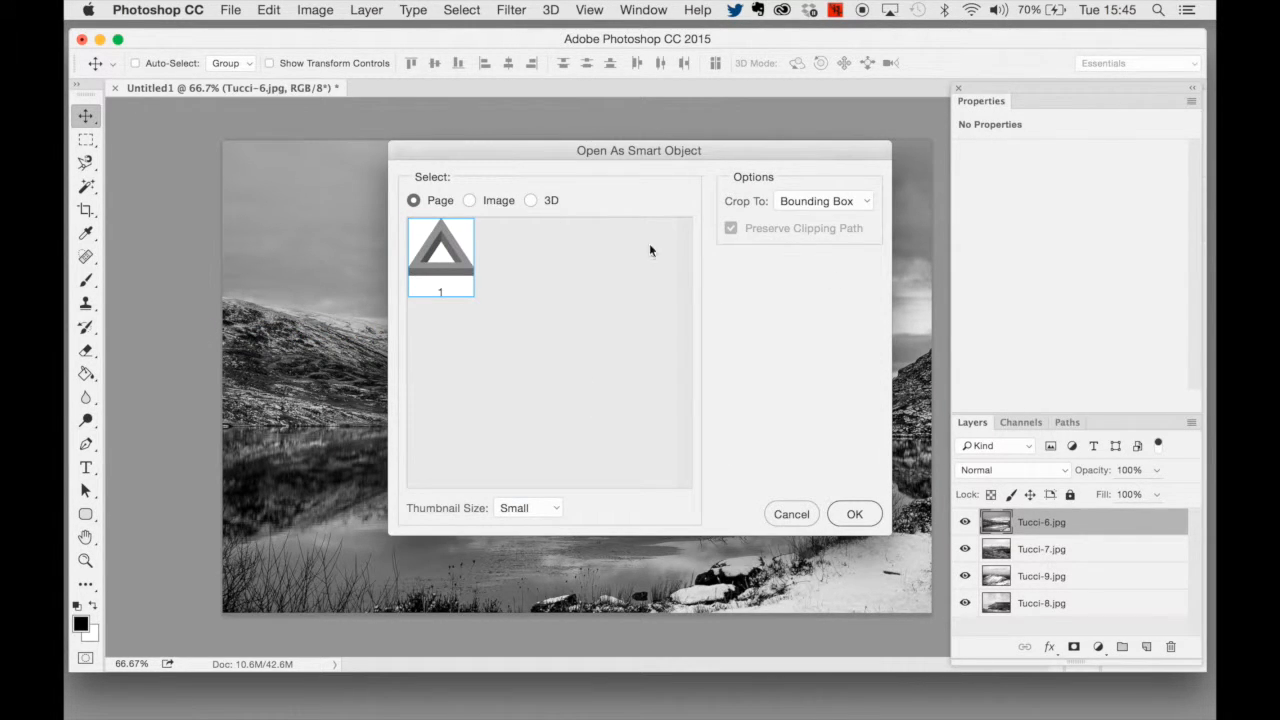
pyautogui.click(850, 514)
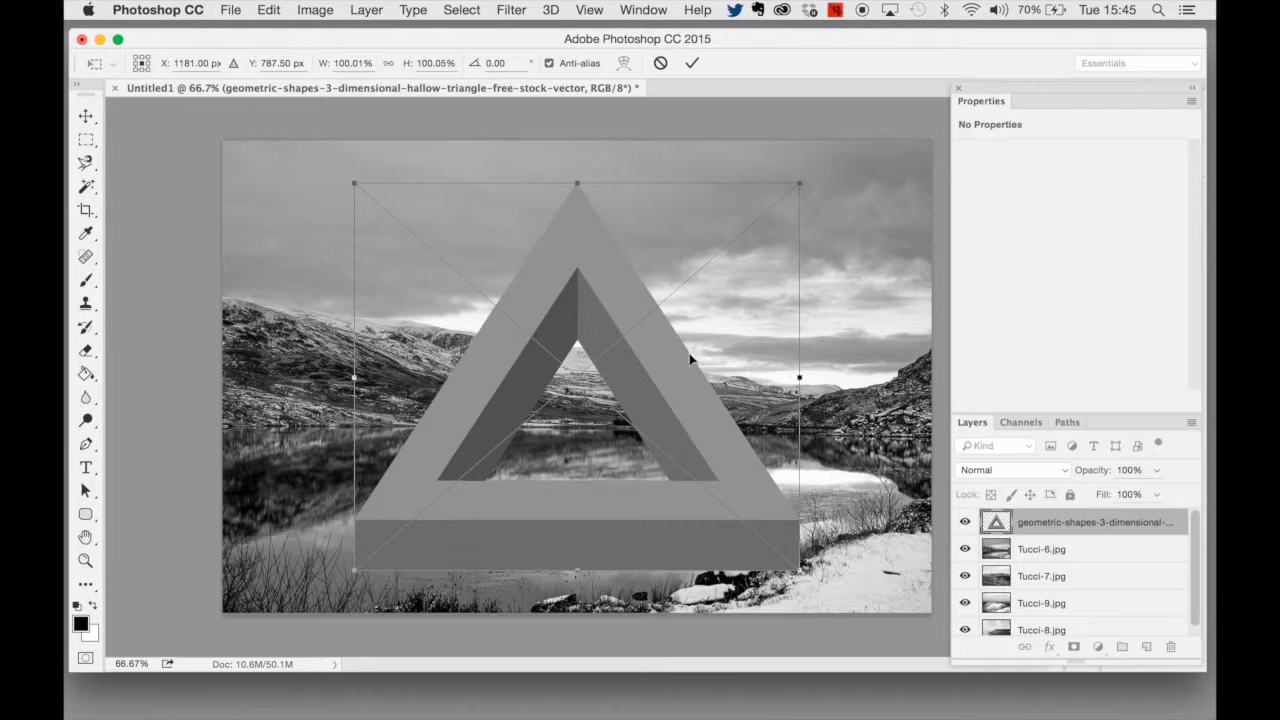
# Scale the placed triangle proportionally to about 77% and position it at about X 1181.5 px, Y 680 px.
pyautogui.moveTo(799, 185); pyautogui.dragTo(729, 263)
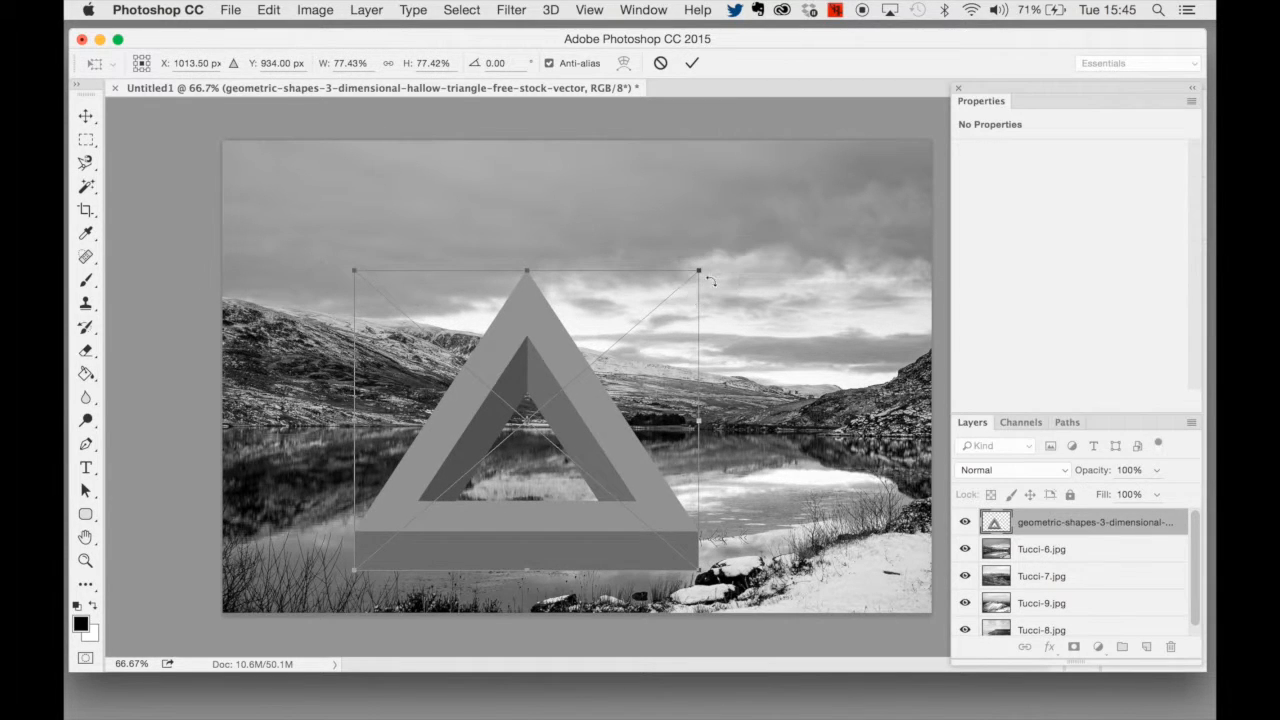
pyautogui.moveTo(637, 403); pyautogui.dragTo(688, 323)
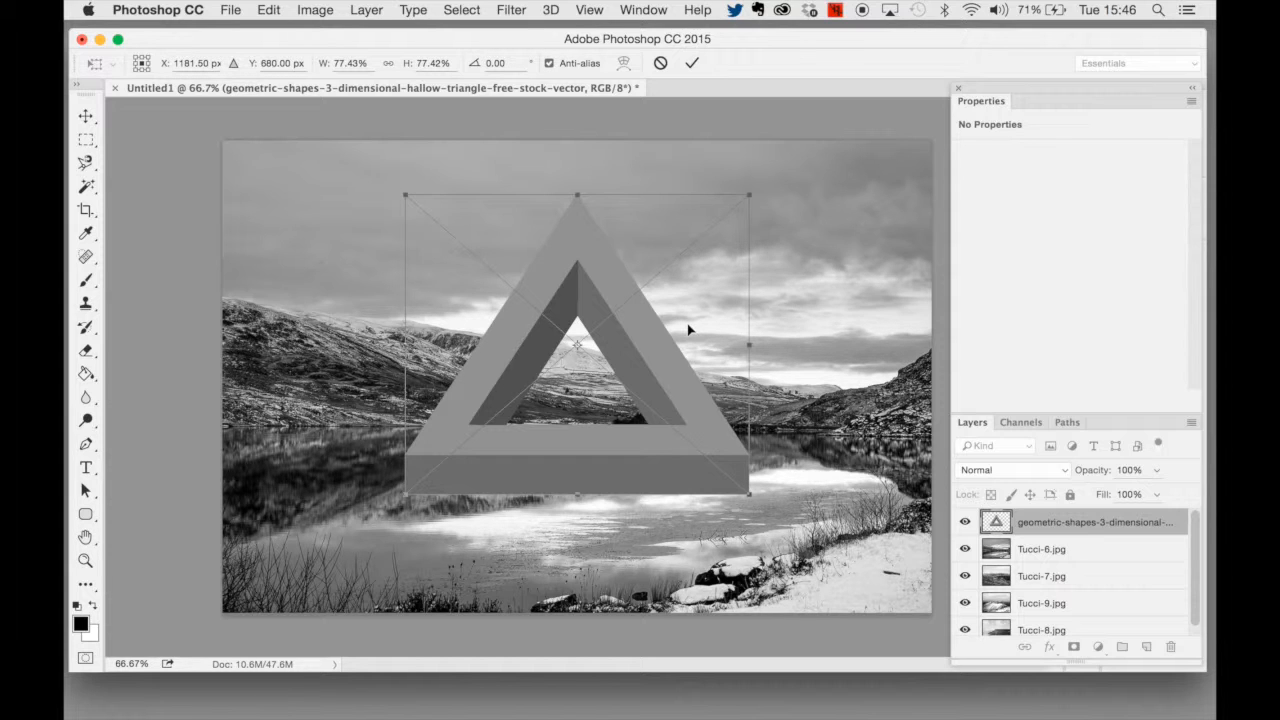
pyautogui.press('Return')
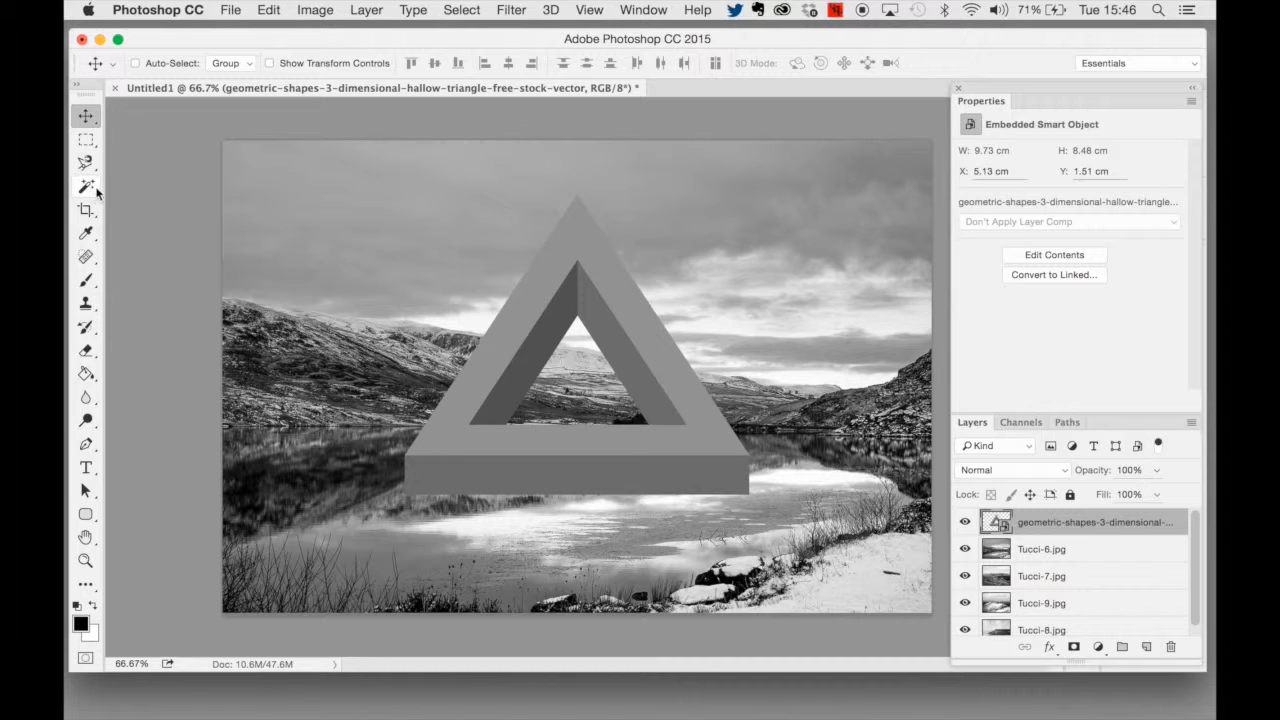
# Select the triangle's light front face with the Magic Wand and apply the selection as a layer mask on Tucci-9.jpg.
pyautogui.moveTo(89, 192)
pyautogui.mouseDown()
pyautogui.moveTo(140, 185)
pyautogui.moveTo(151, 189)
pyautogui.moveTo(86, 189)
pyautogui.moveTo(136, 206)
pyautogui.moveTo(204, 203)
pyautogui.mouseUp()
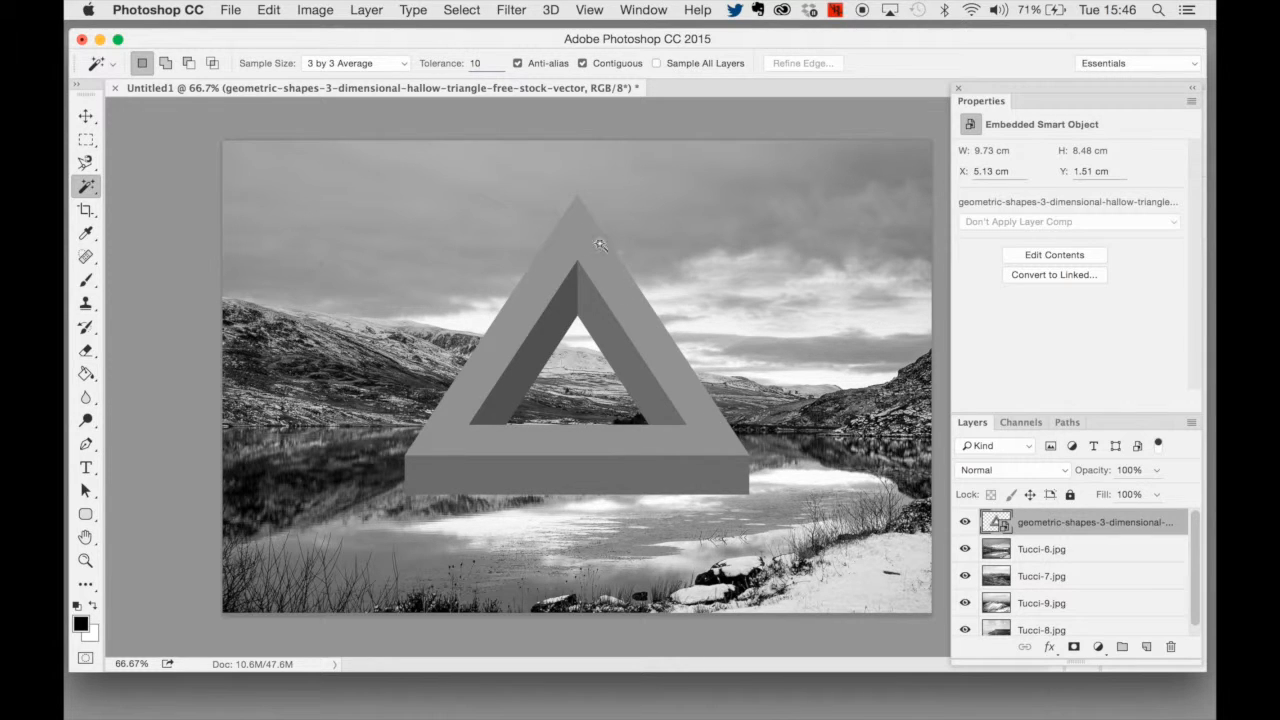
pyautogui.click(507, 343)
pyautogui.scroll(-1, 1048, 568)
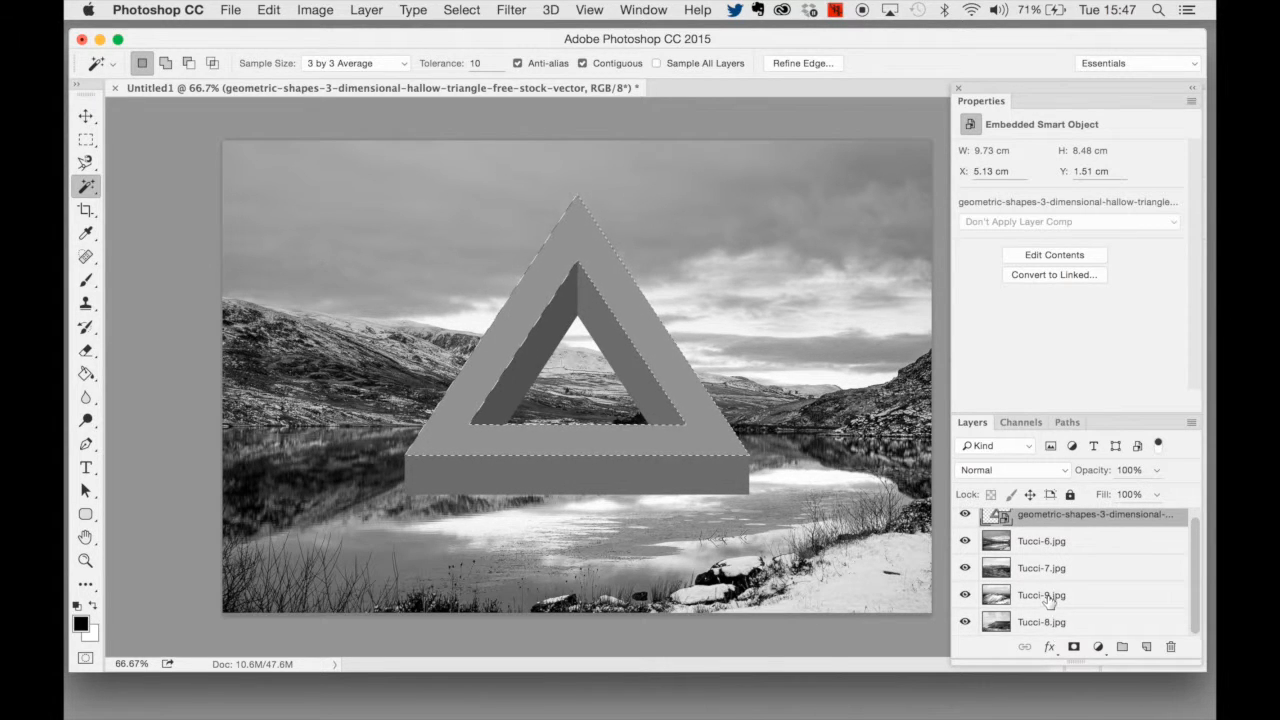
pyautogui.click(1047, 597)
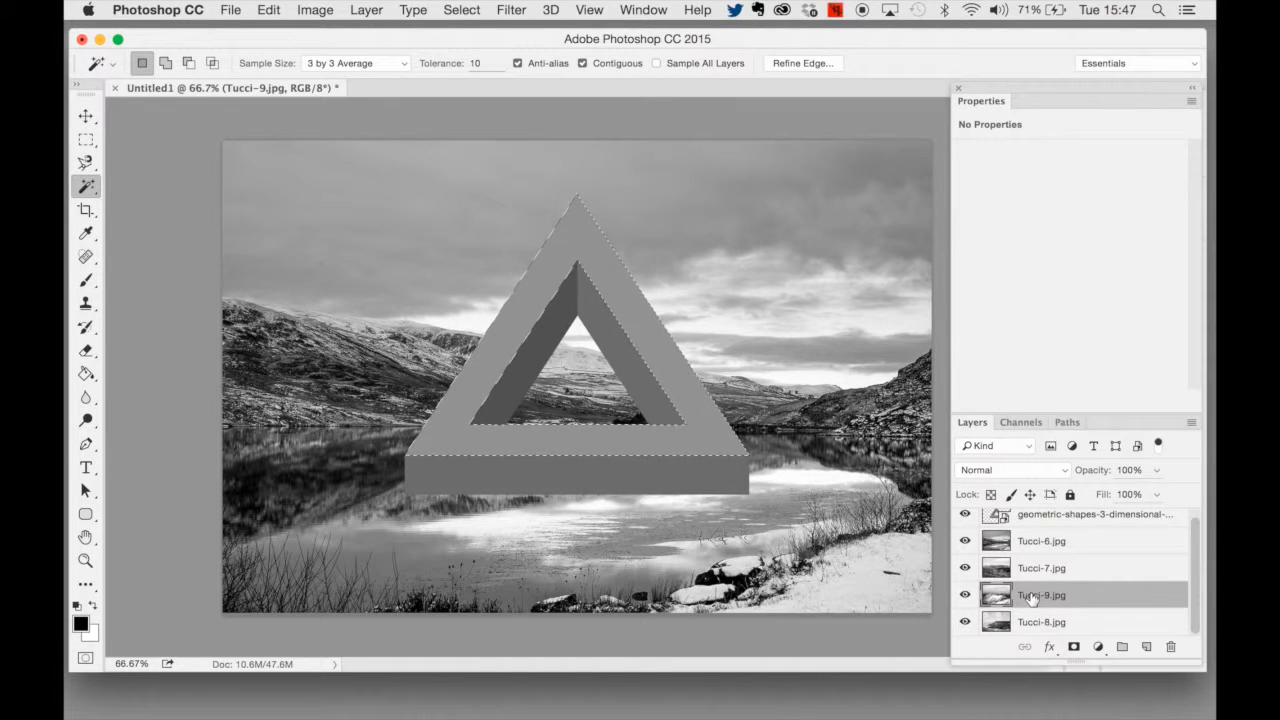
pyautogui.click(1074, 648)
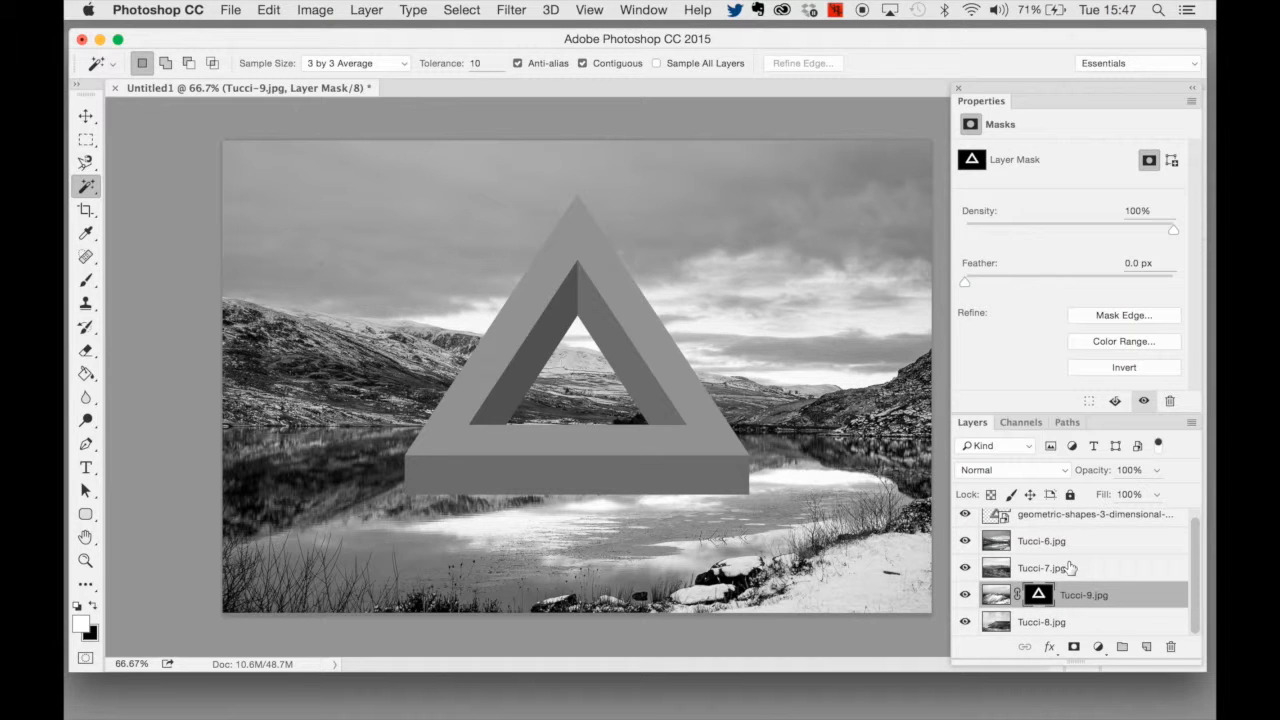
# Select the triangle's dark inner left face from the shape layer and apply it as a layer mask on Tucci-7.jpg.
pyautogui.scroll(1, 1043, 562)
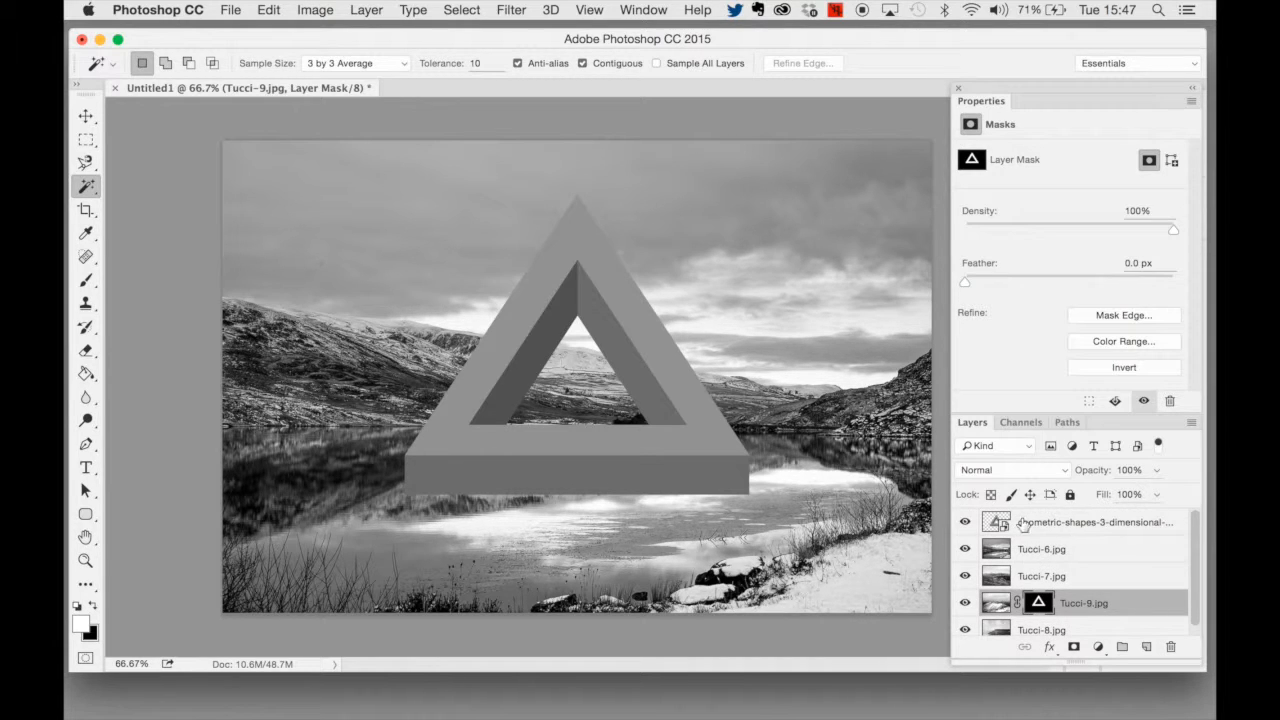
pyautogui.click(1045, 527)
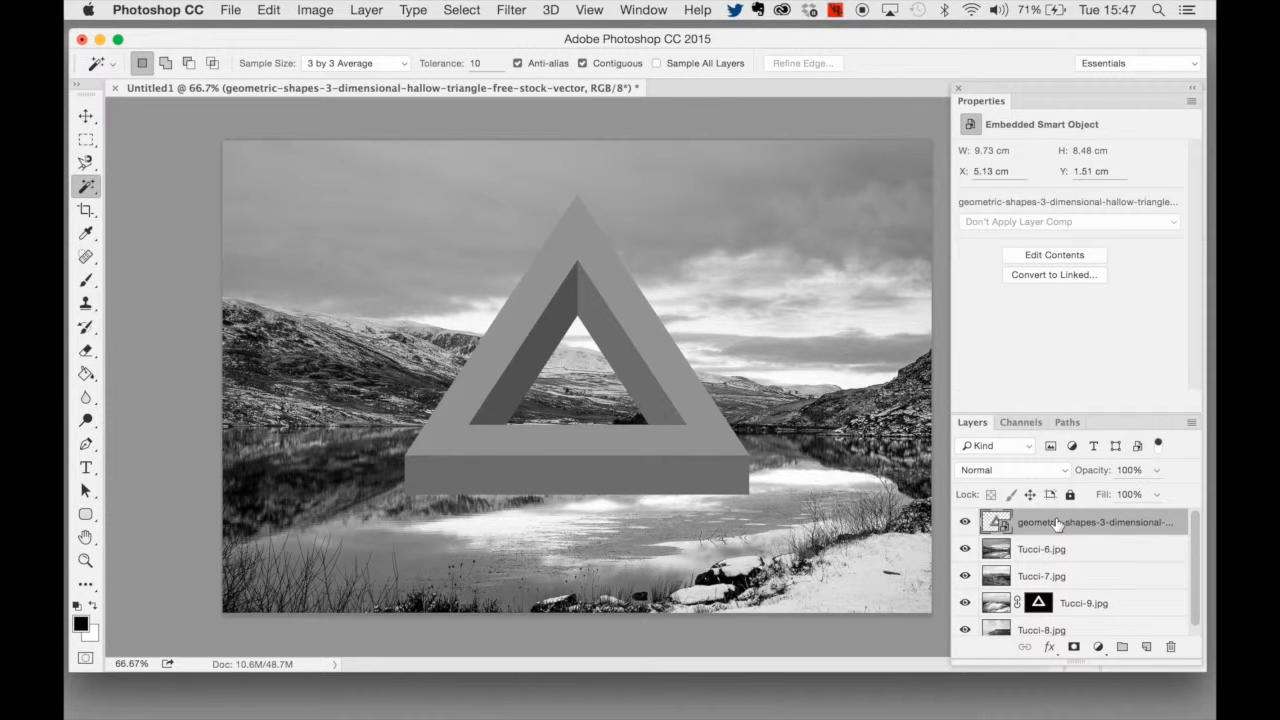
pyautogui.click(540, 347)
pyautogui.click(1030, 582)
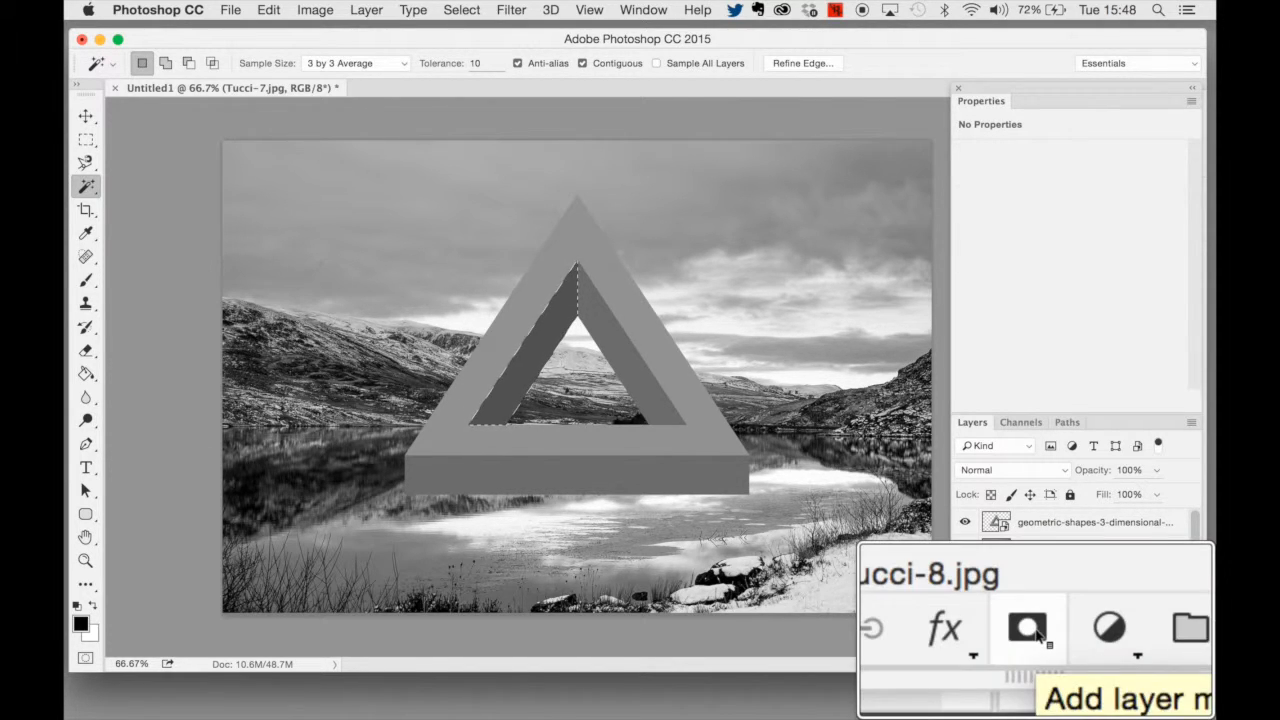
pyautogui.click(1073, 648)
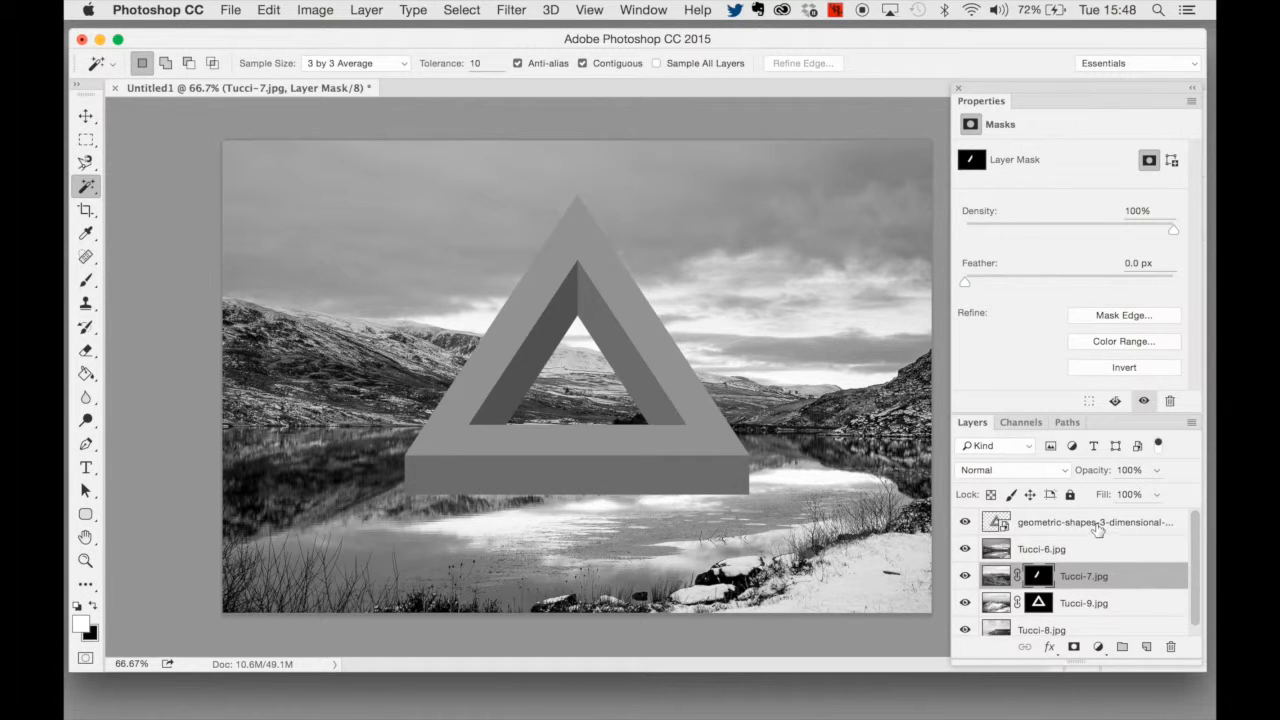
# Select the triangle's inner right face and front base with the Magic Wand at tolerance 8, and apply them as a layer mask on Tucci-6.jpg.
pyautogui.click(1097, 528)
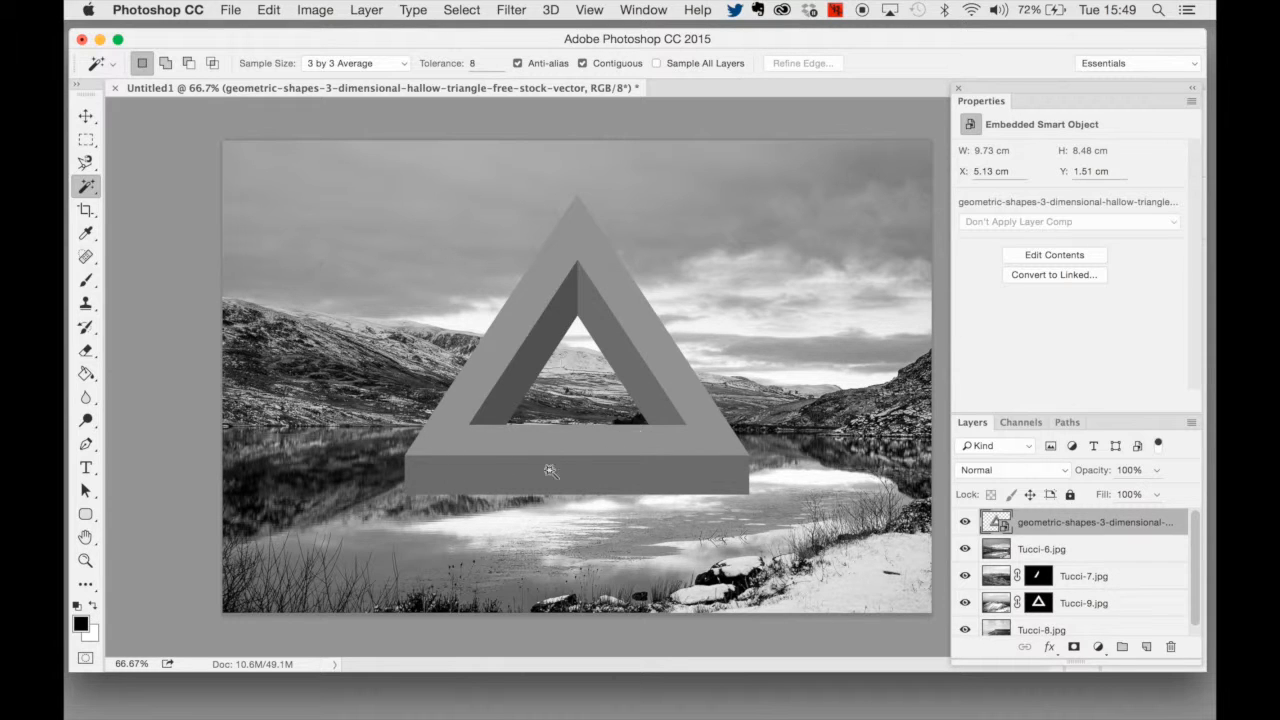
pyautogui.click(620, 340)
pyautogui.press('shift')
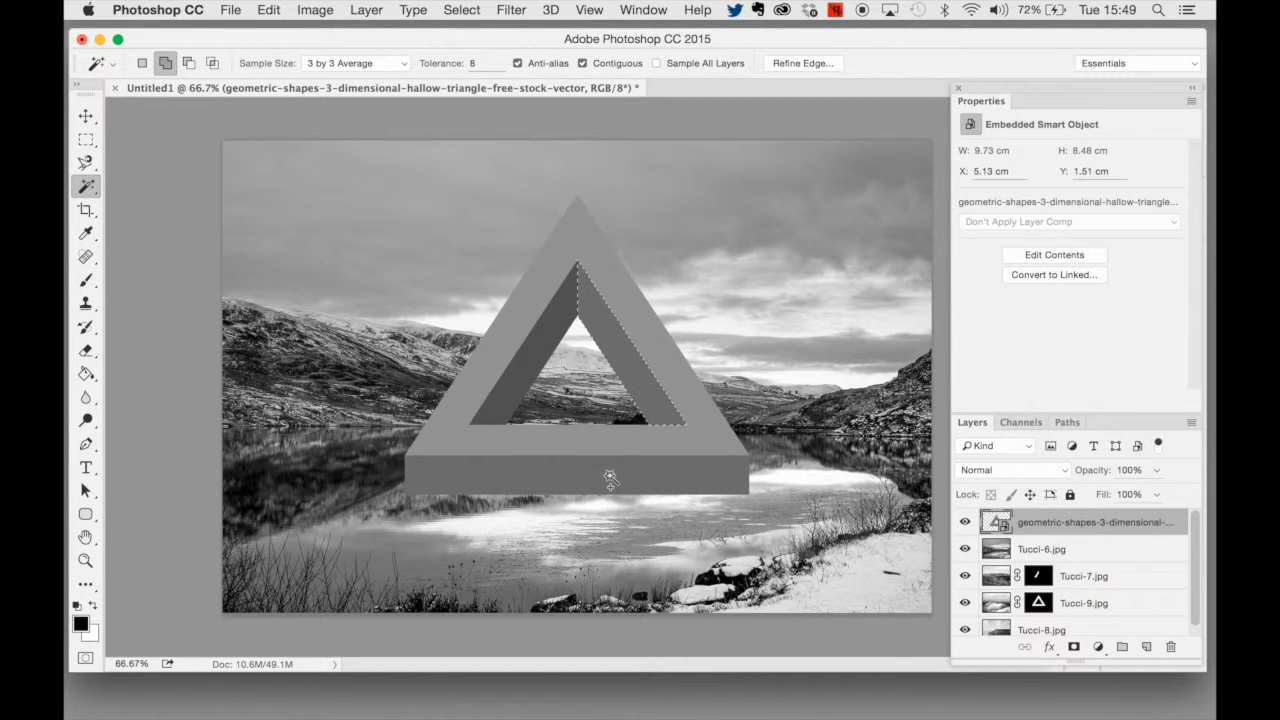
pyautogui.keyDown('shift'); pyautogui.click(601, 476); pyautogui.keyUp('shift')
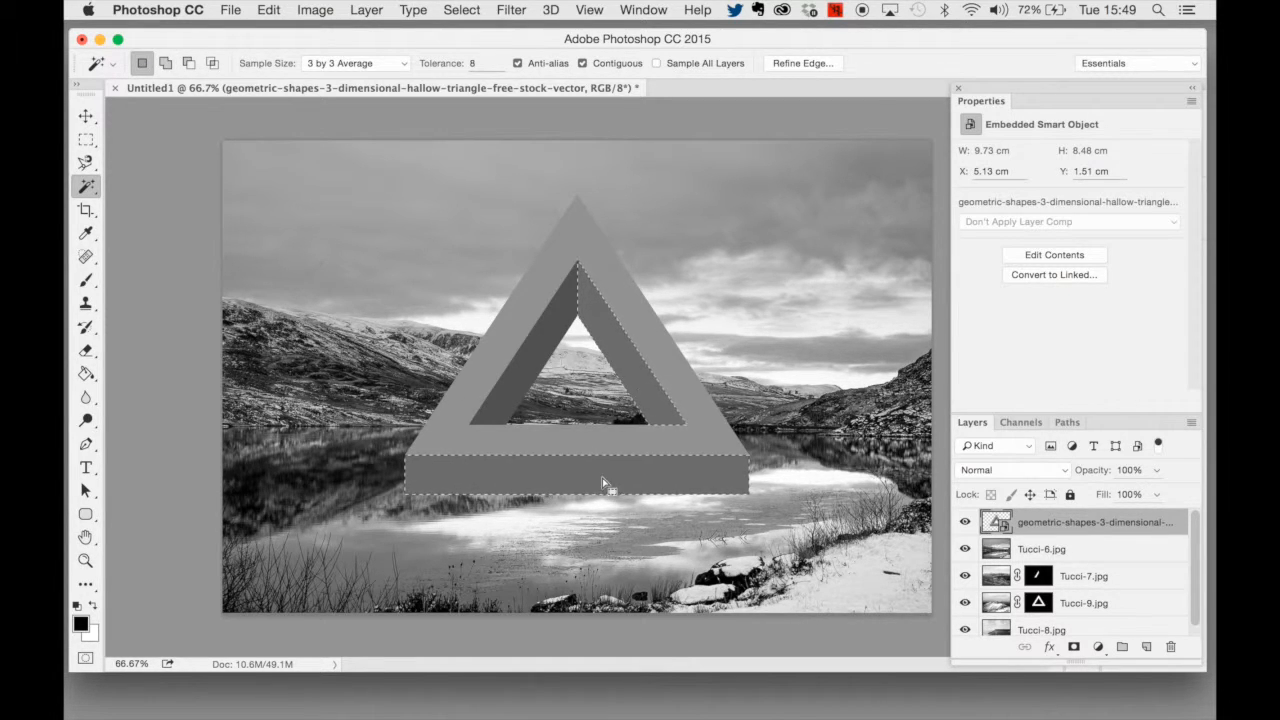
pyautogui.click(1055, 548)
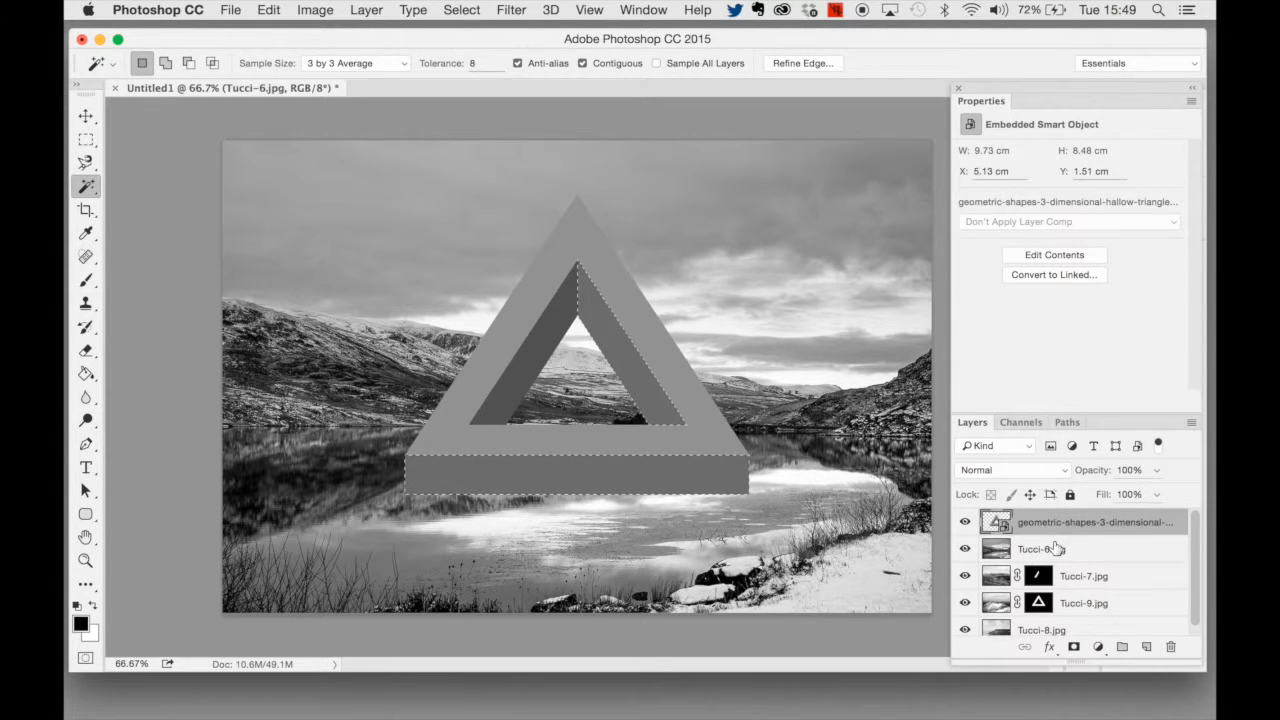
pyautogui.click(1074, 648)
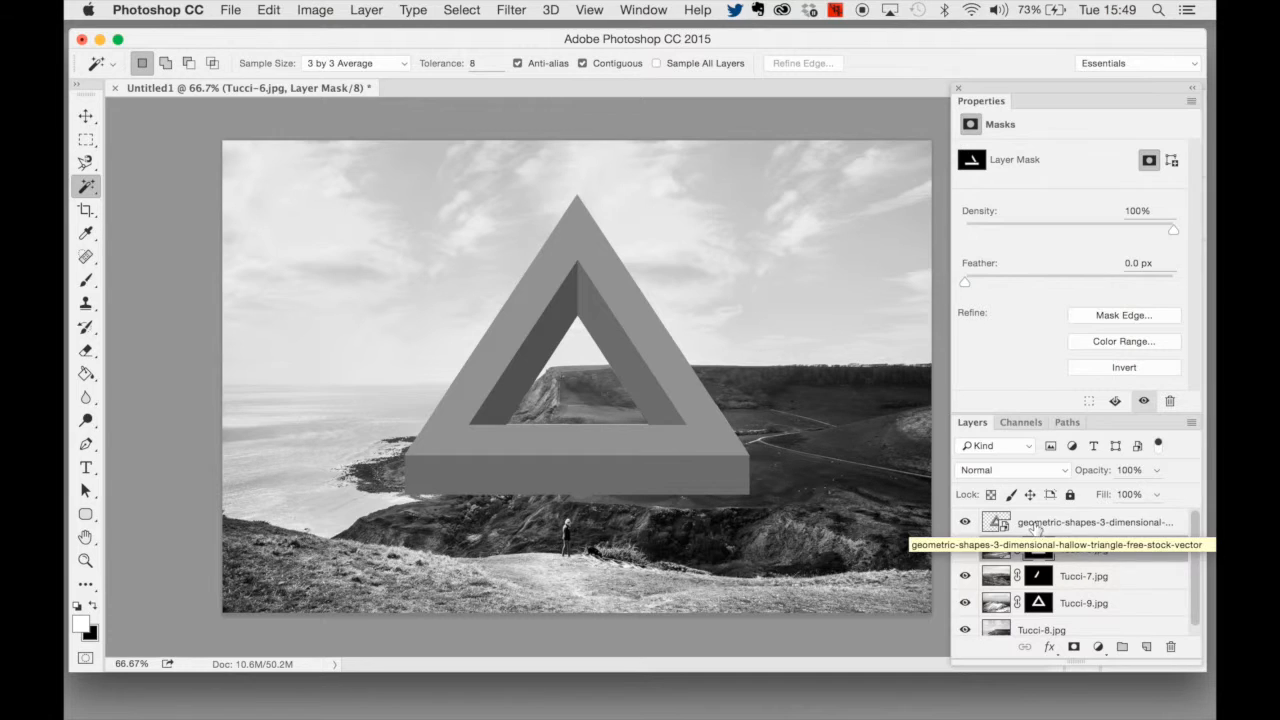
# Hide the hollow triangle shape layer and unlink the layer masks from the images on Tucci-6.jpg, Tucci-7.jpg and Tucci-9.jpg.
pyautogui.click(966, 522)
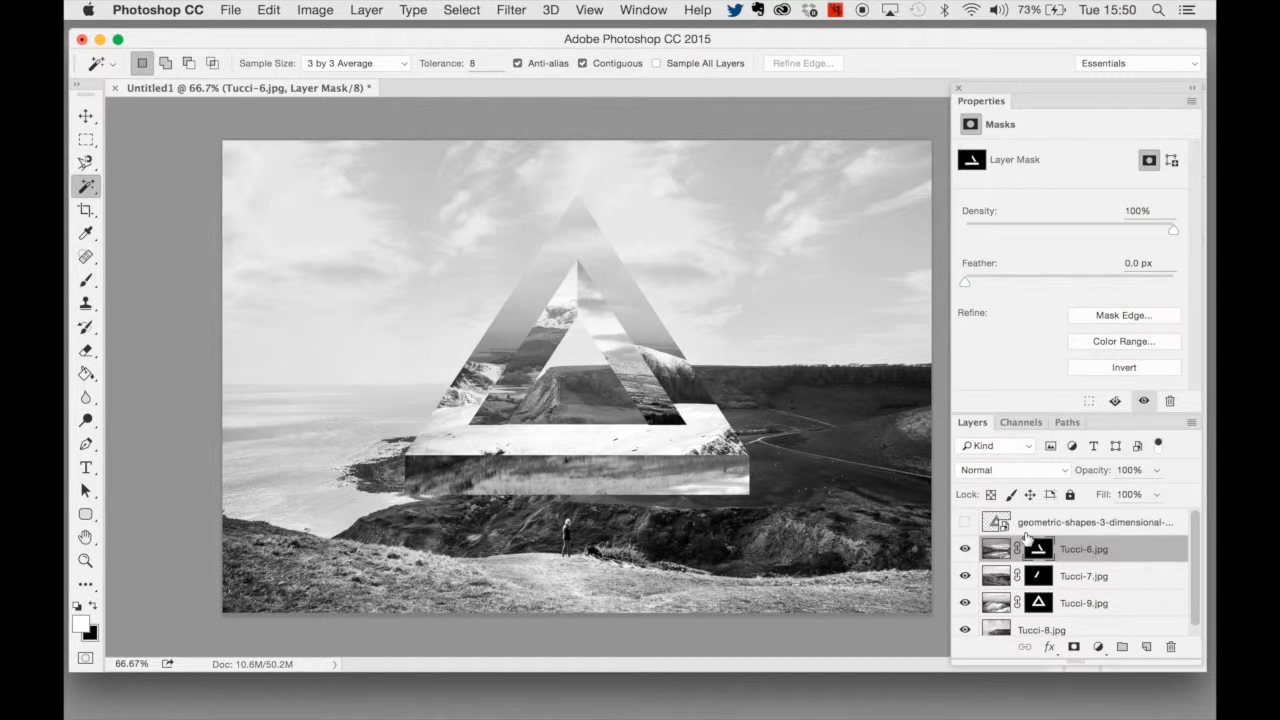
pyautogui.click(1017, 576)
pyautogui.click(1017, 549)
pyautogui.scroll(-1, 1045, 620)
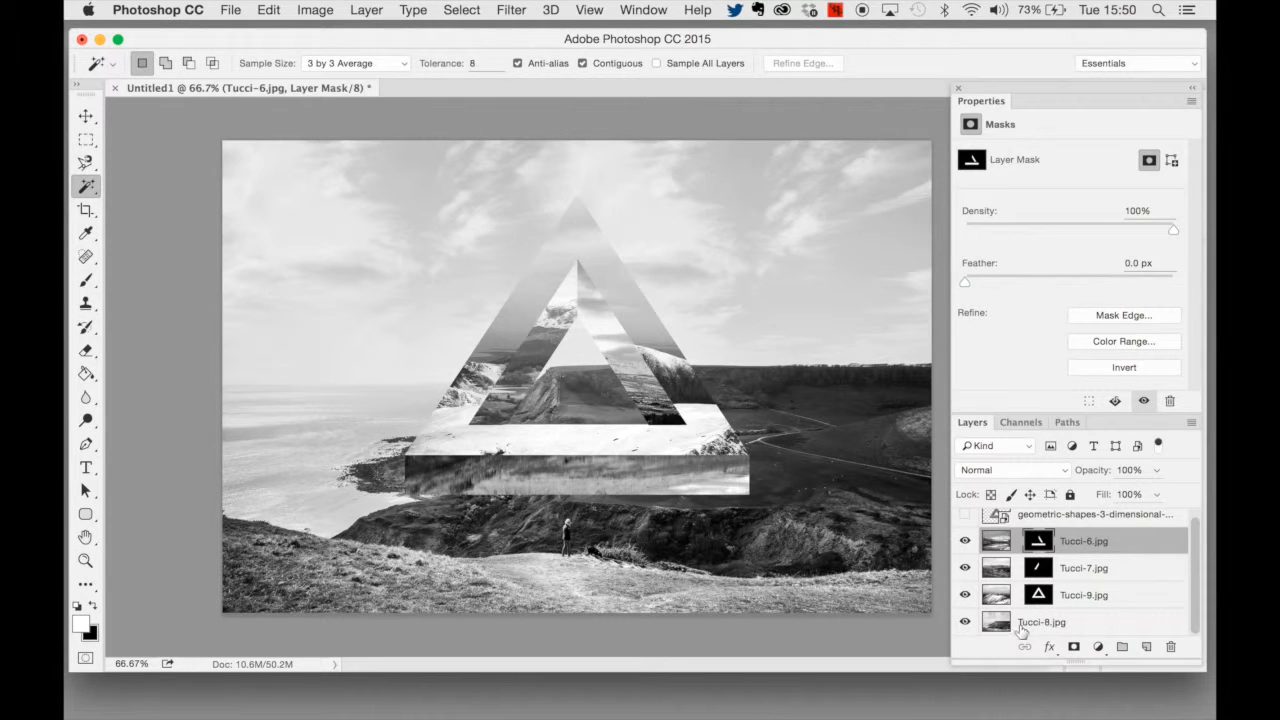
pyautogui.scroll(1, 1008, 601)
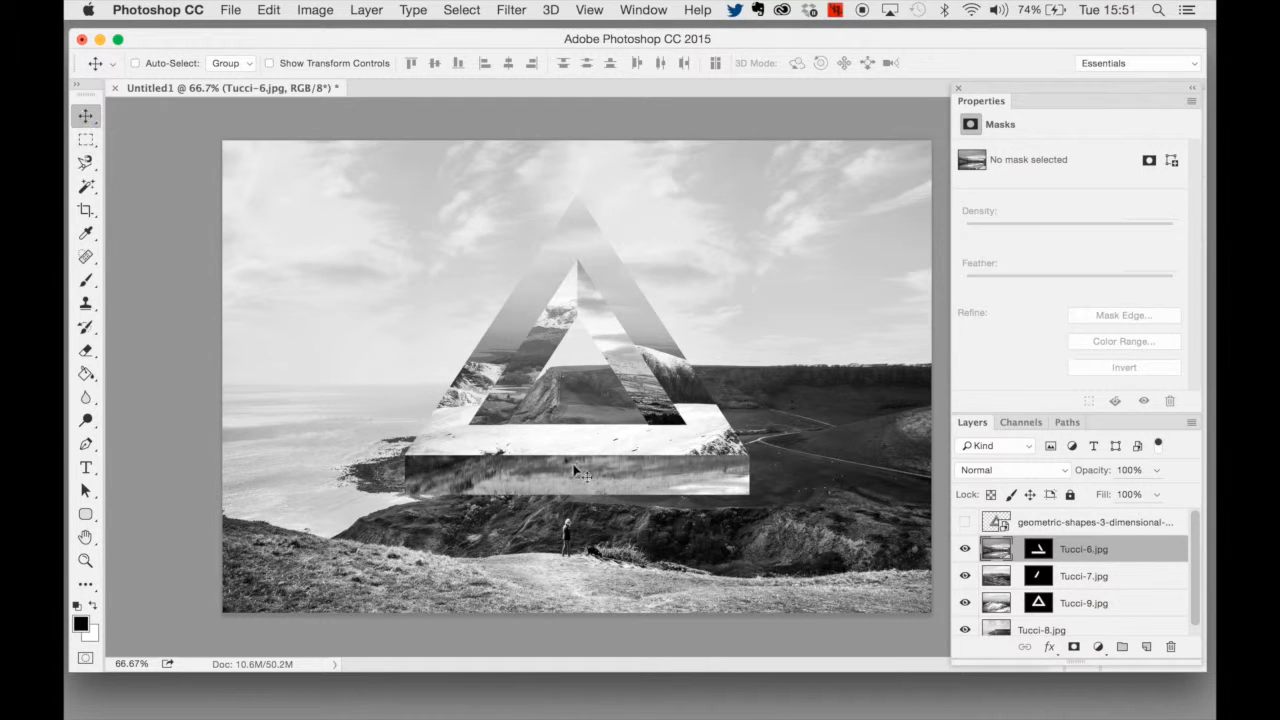
# Reposition the Tucci-6.jpg image inside its fixed mask so that its shoreline runs along the triangle's front base.
pyautogui.click(1000, 580)
pyautogui.click(1000, 558)
pyautogui.click(998, 577)
pyautogui.click(996, 552)
pyautogui.moveTo(628, 410)
pyautogui.mouseDown()
pyautogui.moveTo(588, 401)
pyautogui.moveTo(636, 405)
pyautogui.moveTo(556, 417)
pyautogui.moveTo(613, 418)
pyautogui.moveTo(617, 437)
pyautogui.moveTo(609, 426)
pyautogui.mouseUp()
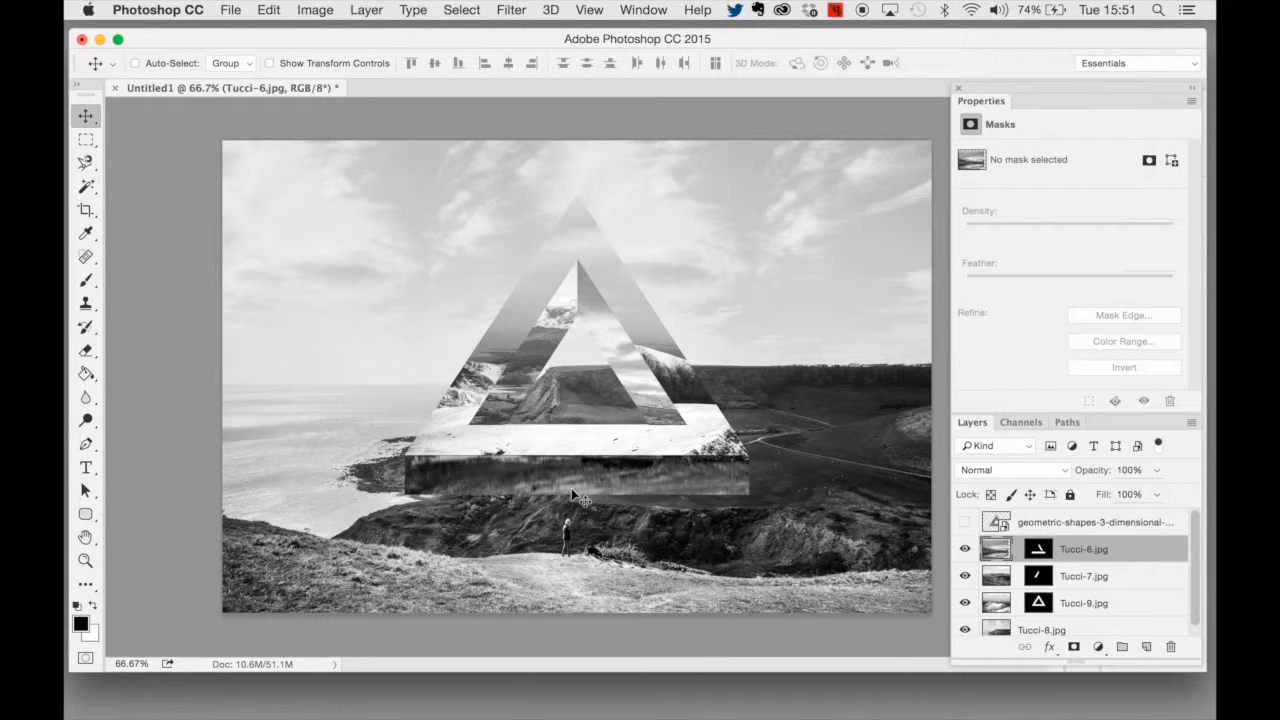
pyautogui.moveTo(674, 483); pyautogui.dragTo(580, 487)
pyautogui.moveTo(700, 488)
pyautogui.mouseDown()
pyautogui.moveTo(620, 488)
pyautogui.moveTo(725, 493)
pyautogui.mouseUp()
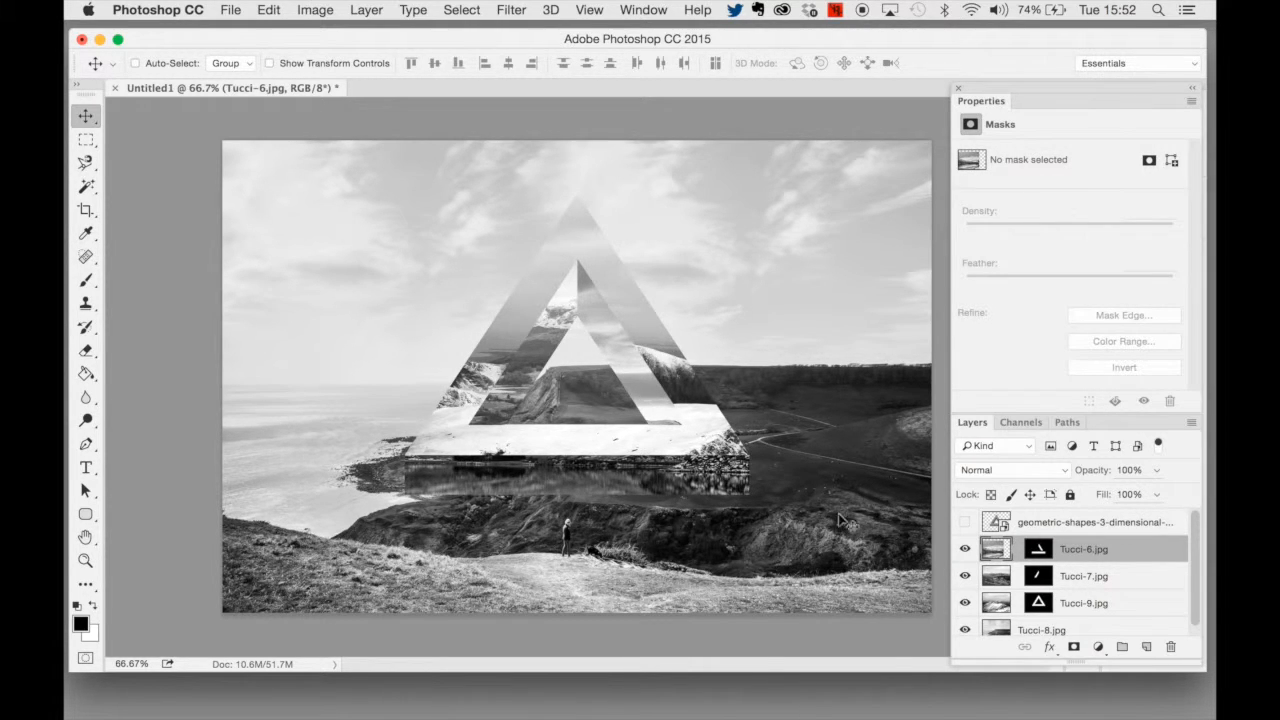